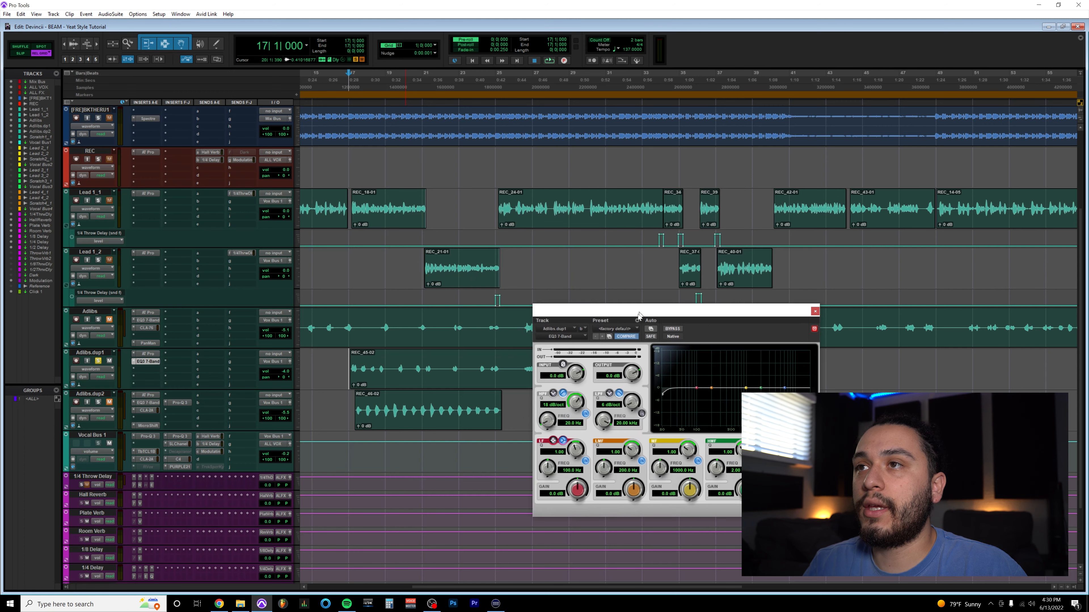
# Raise the high-pass filter frequency of the EQ3 7-Band on the Adlibs.dup1 track to 83 Hz
pyautogui.moveTo(318, 164); pyautogui.dragTo(770, 279)
pyautogui.scroll(-3, 387, 299)
pyautogui.moveTo(331, 275); pyautogui.dragTo(681, 283)
pyautogui.click(359, 291)
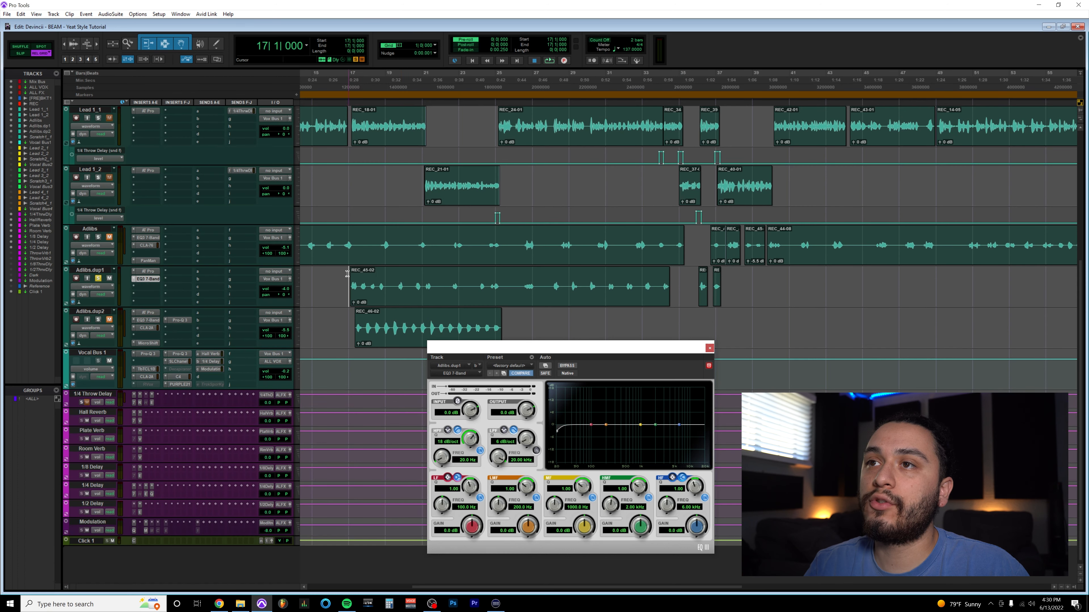
pyautogui.moveTo(440, 346); pyautogui.dragTo(358, 221)
pyautogui.moveTo(358, 331)
pyautogui.mouseDown()
pyautogui.moveTo(354, 308)
pyautogui.moveTo(367, 327)
pyautogui.mouseUp()
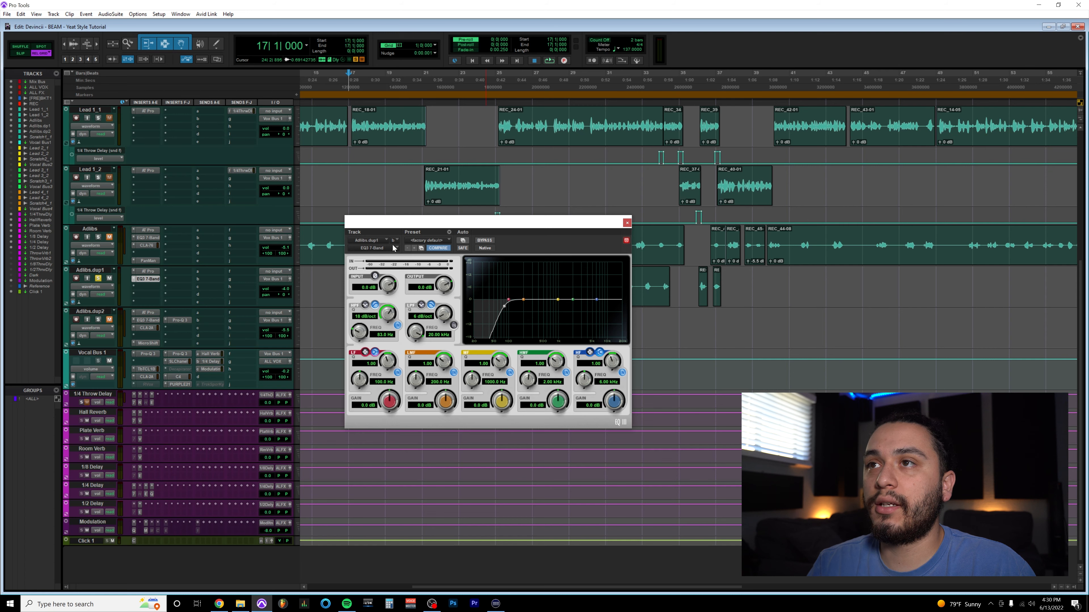
pyautogui.moveTo(412, 225); pyautogui.dragTo(422, 354)
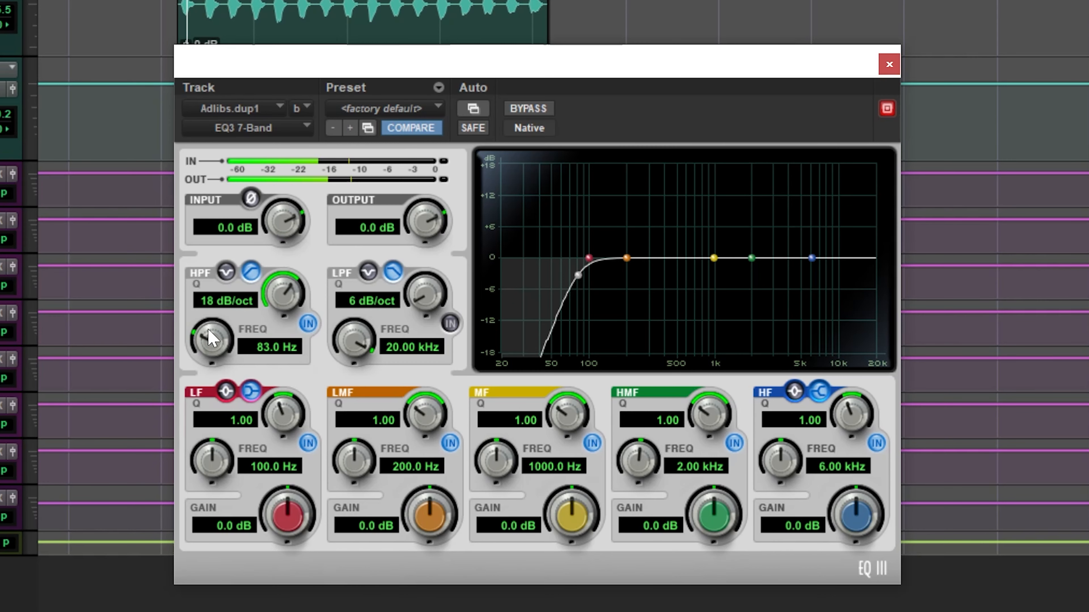
# Raise the high-pass filter frequency further to about 140 Hz and close the EQ
pyautogui.moveTo(367, 455); pyautogui.dragTo(368, 447)
pyautogui.moveTo(211, 307); pyautogui.dragTo(213, 295)
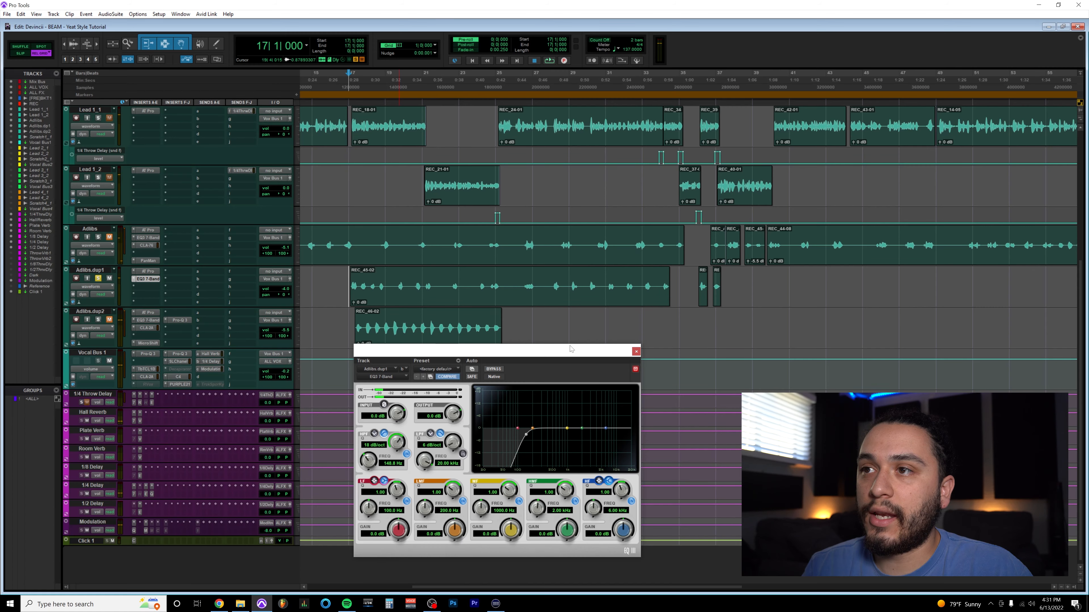
pyautogui.moveTo(569, 349); pyautogui.dragTo(570, 235)
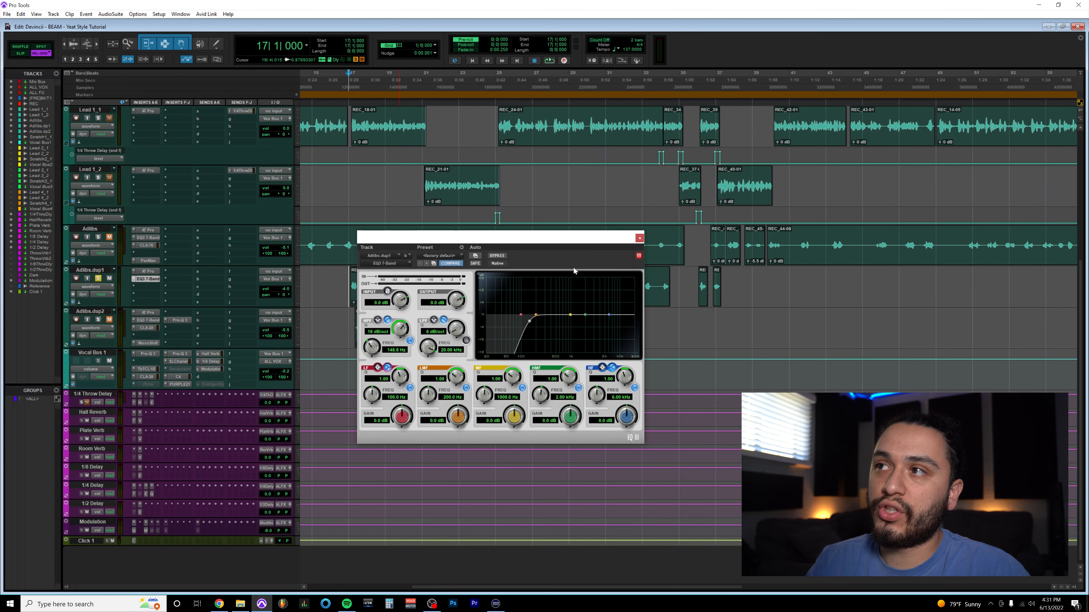
pyautogui.click(639, 237)
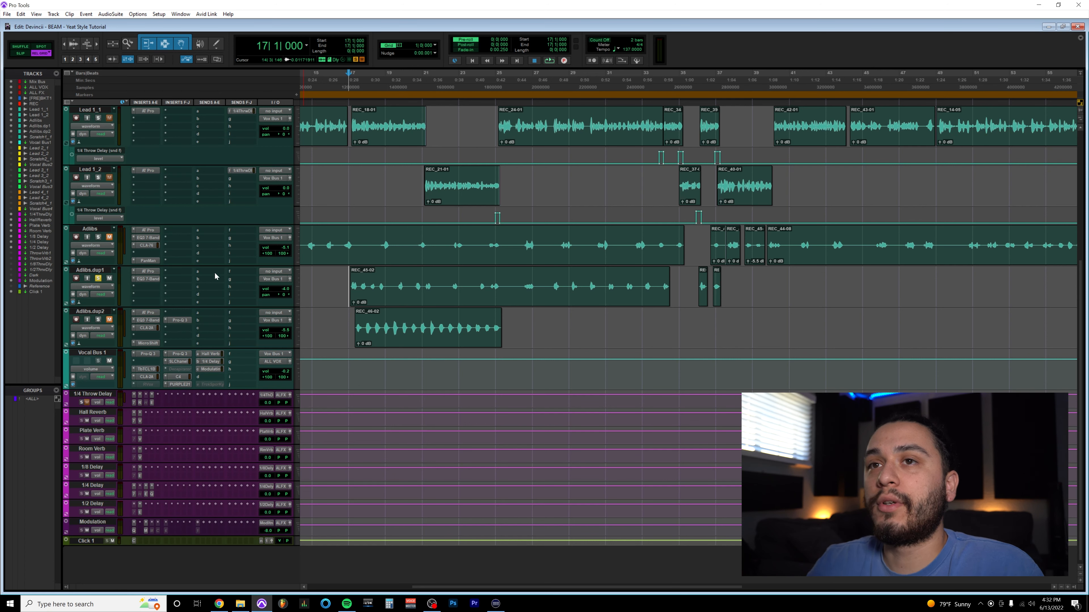
# Insert Little AlterBoy (mono) on the Adlibs.dup1 track directly after the EQ3 7-Band
pyautogui.click(166, 287)
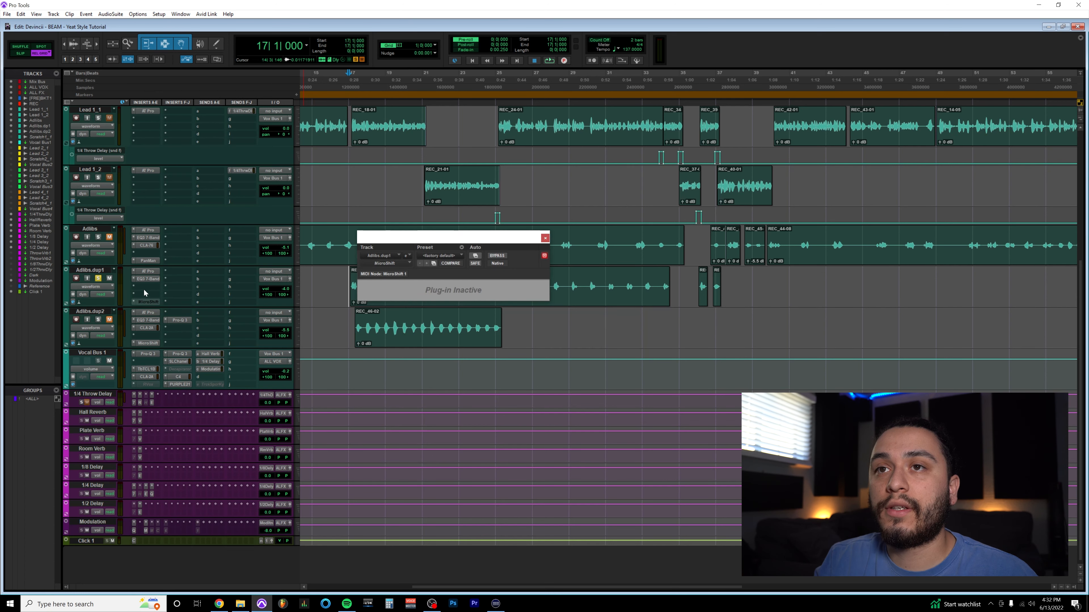
pyautogui.click(144, 287)
pyautogui.click(152, 300)
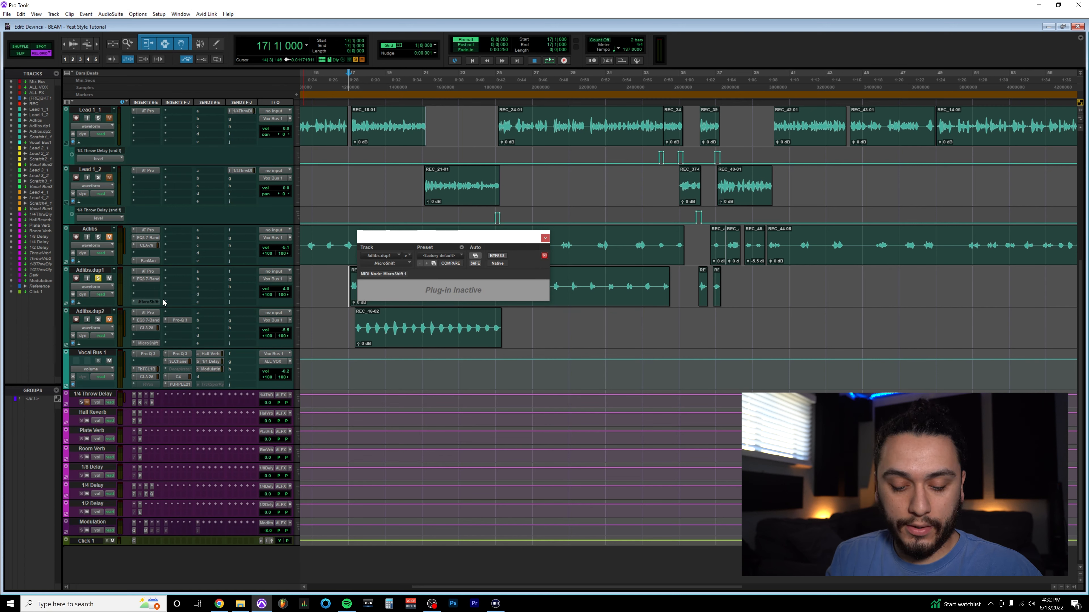
pyautogui.write('little')
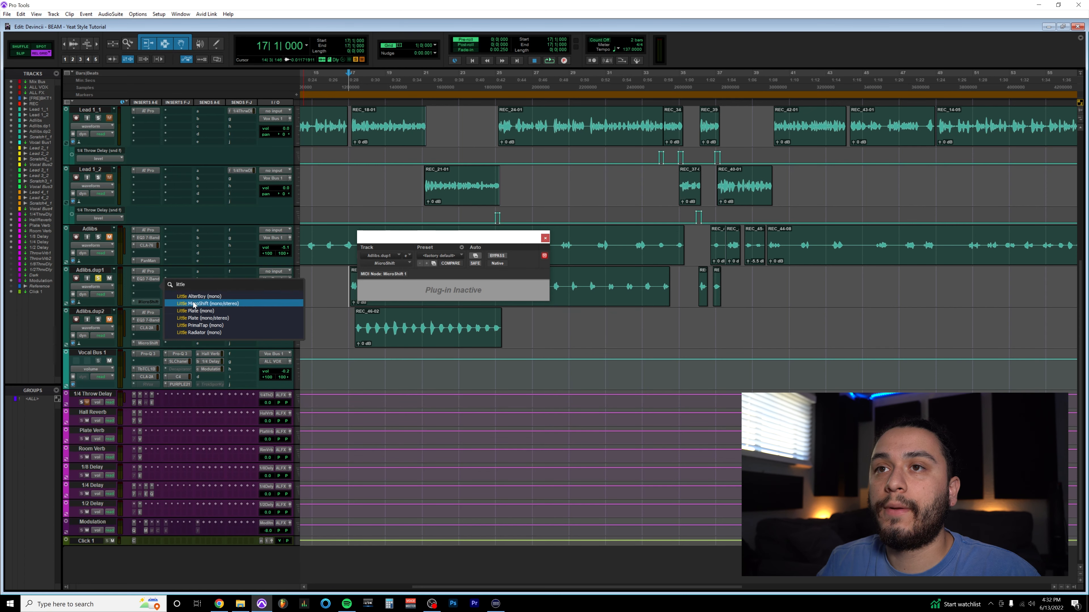
pyautogui.click(196, 297)
pyautogui.moveTo(512, 241); pyautogui.dragTo(471, 326)
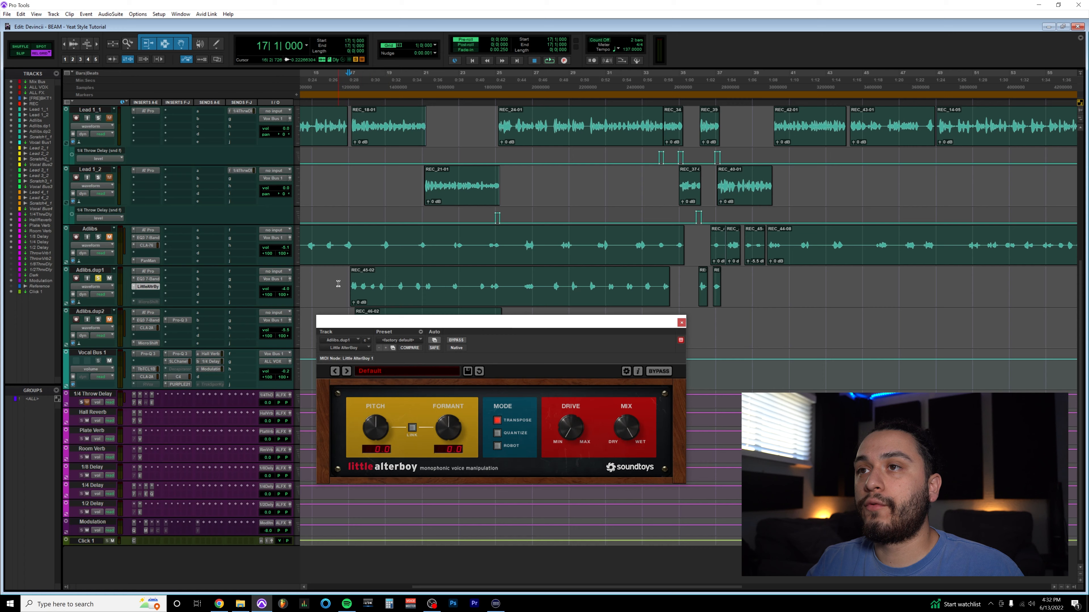
# Link Pitch and Formant in Little AlterBoy, set both to 12.0, and audition the ad-libs from bar 17
pyautogui.hscroll(2, 215, 79)
pyautogui.hscroll(-5, 264, 109)
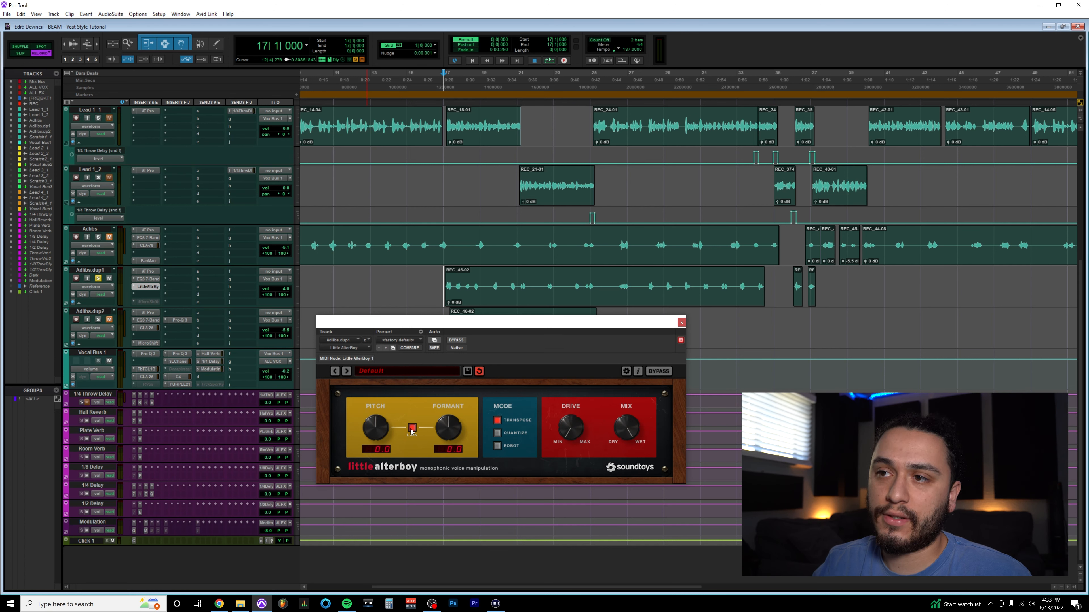
pyautogui.moveTo(444, 324)
pyautogui.mouseDown()
pyautogui.moveTo(437, 312)
pyautogui.moveTo(441, 340)
pyautogui.mouseUp()
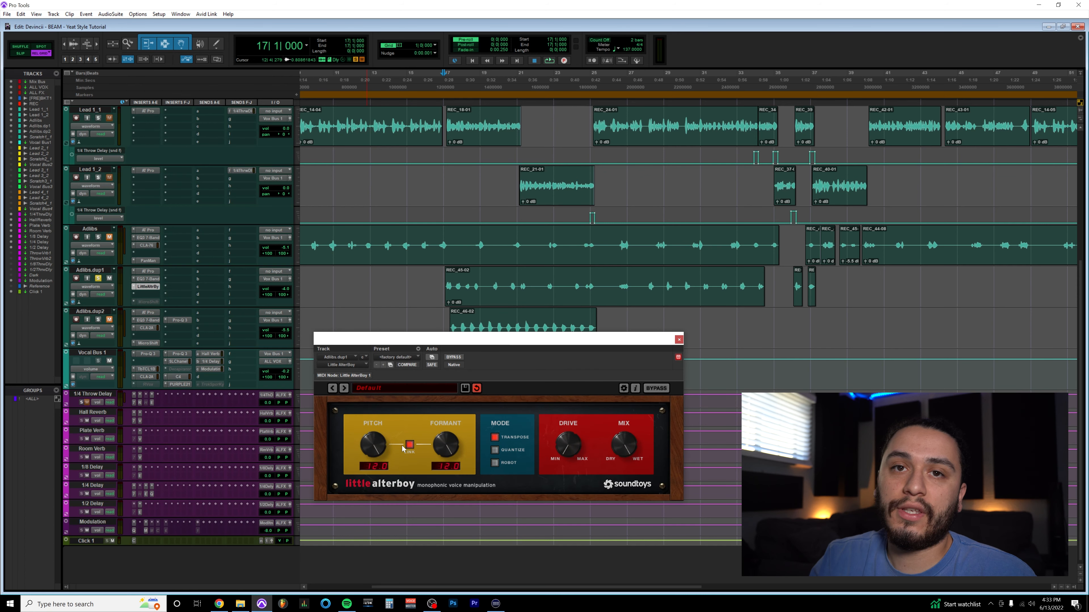
pyautogui.moveTo(428, 339); pyautogui.dragTo(434, 325)
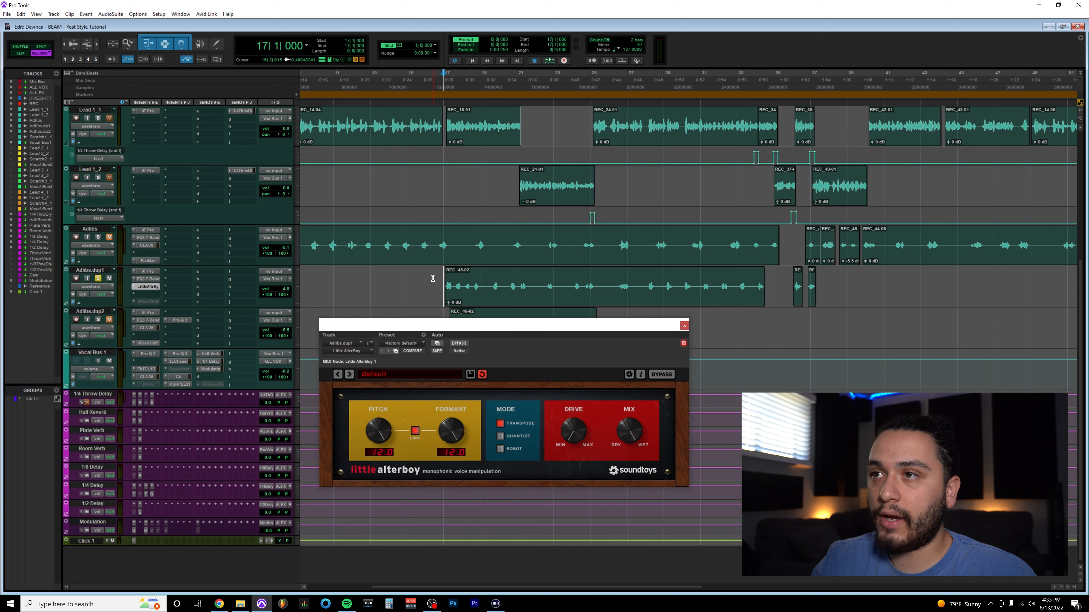
pyautogui.hscroll(2, 383, 291)
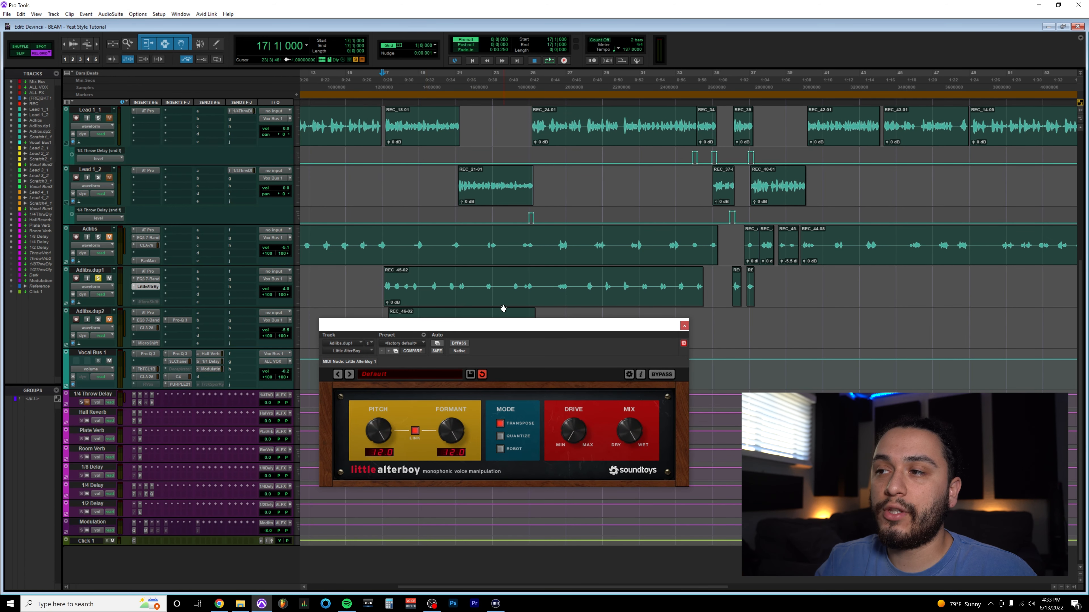
pyautogui.press('space')
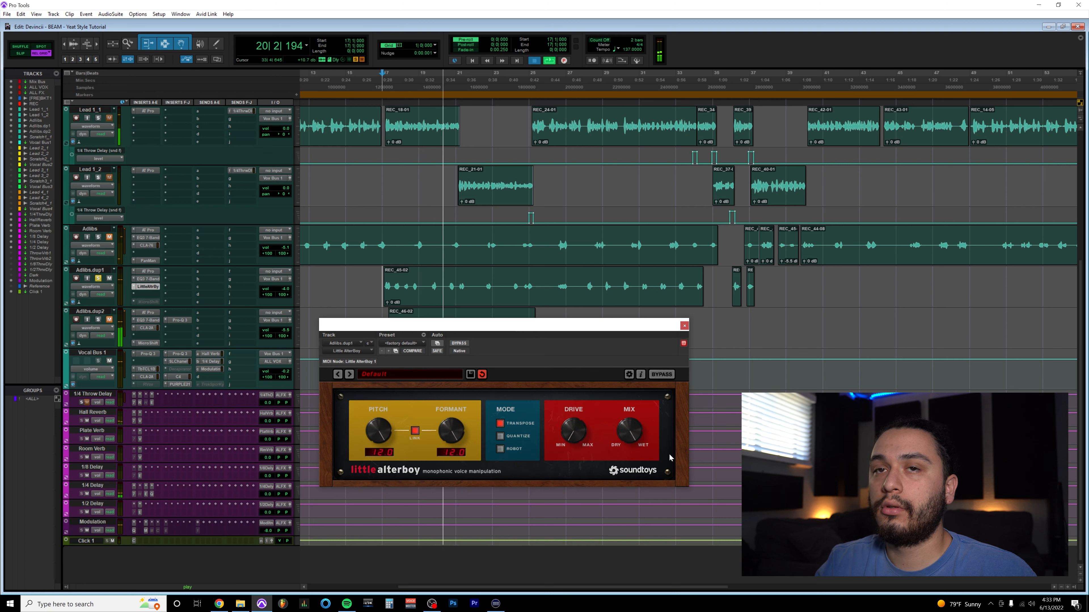
pyautogui.press('space')
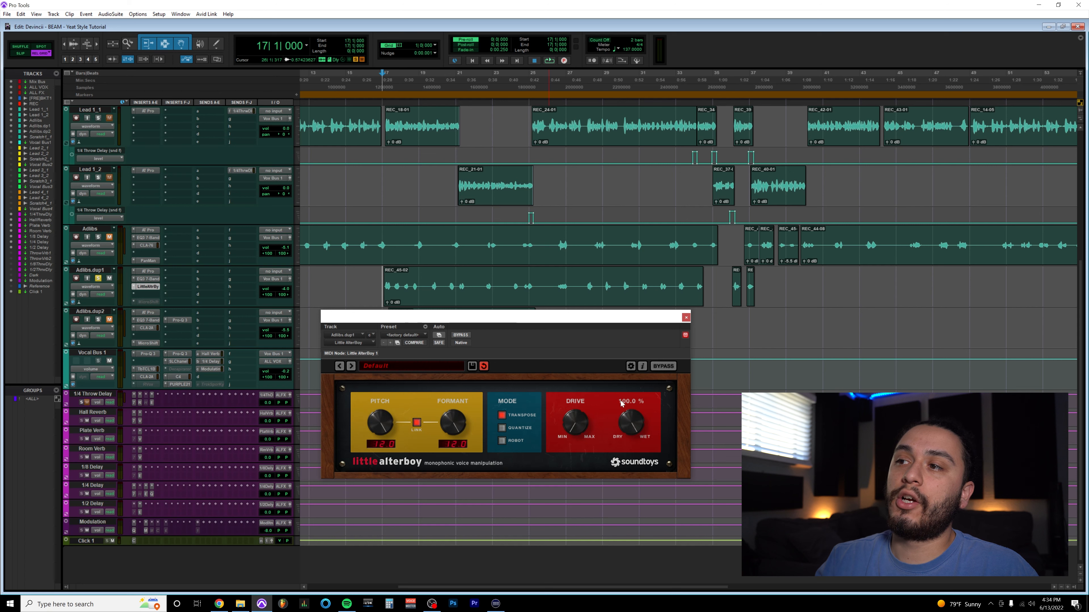
# Lower the Little AlterBoy Mix to 29.5 % and play back the ad-libs from bar 17
pyautogui.moveTo(545, 320); pyautogui.dragTo(571, 362)
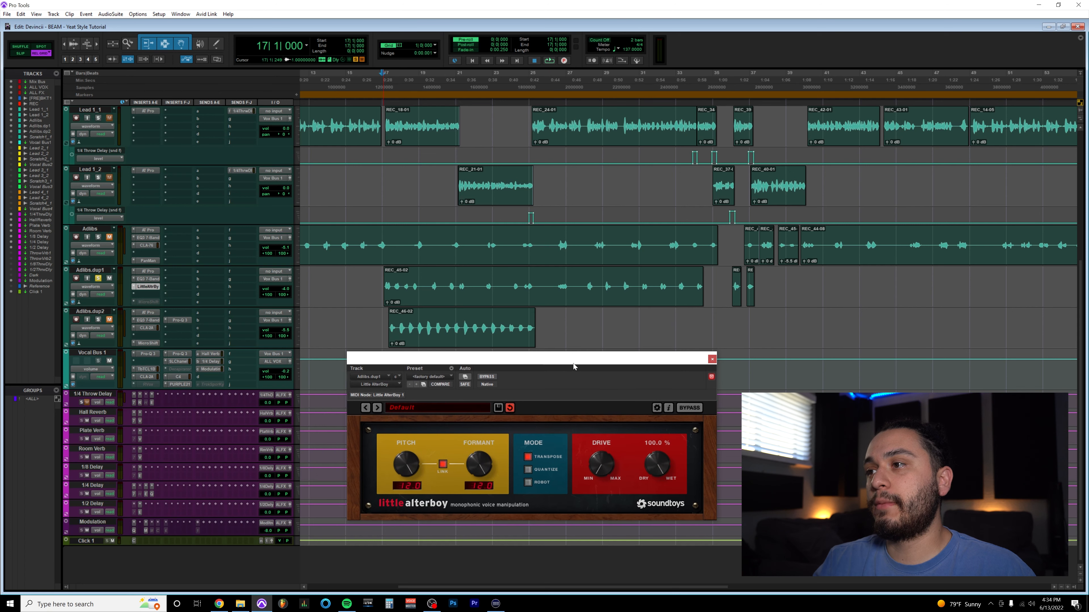
pyautogui.moveTo(655, 461)
pyautogui.mouseDown()
pyautogui.moveTo(654, 490)
pyautogui.moveTo(660, 475)
pyautogui.mouseUp()
pyautogui.press('space')
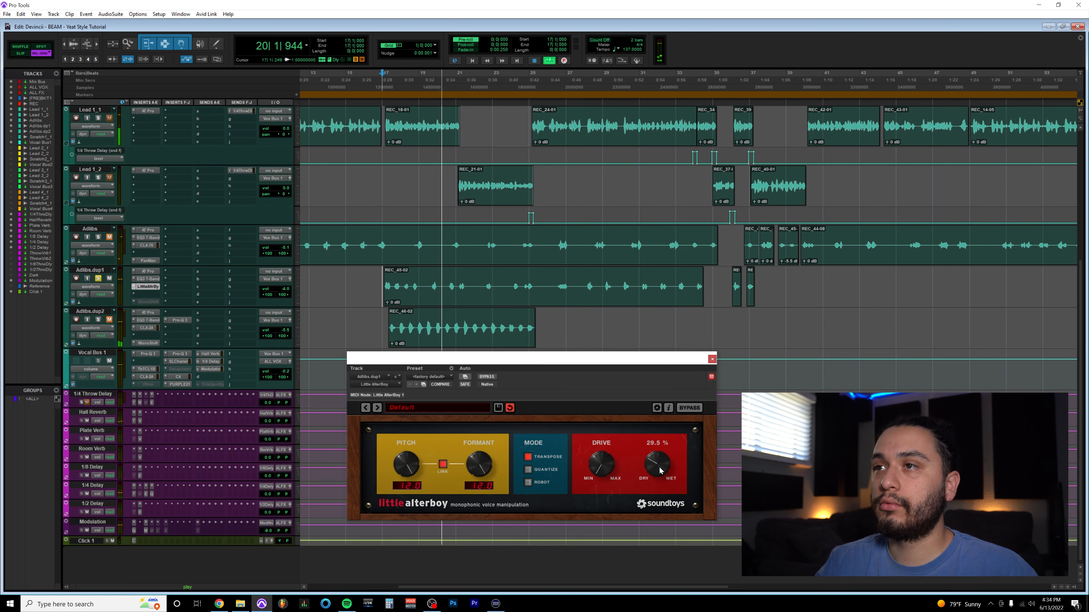
pyautogui.press('space')
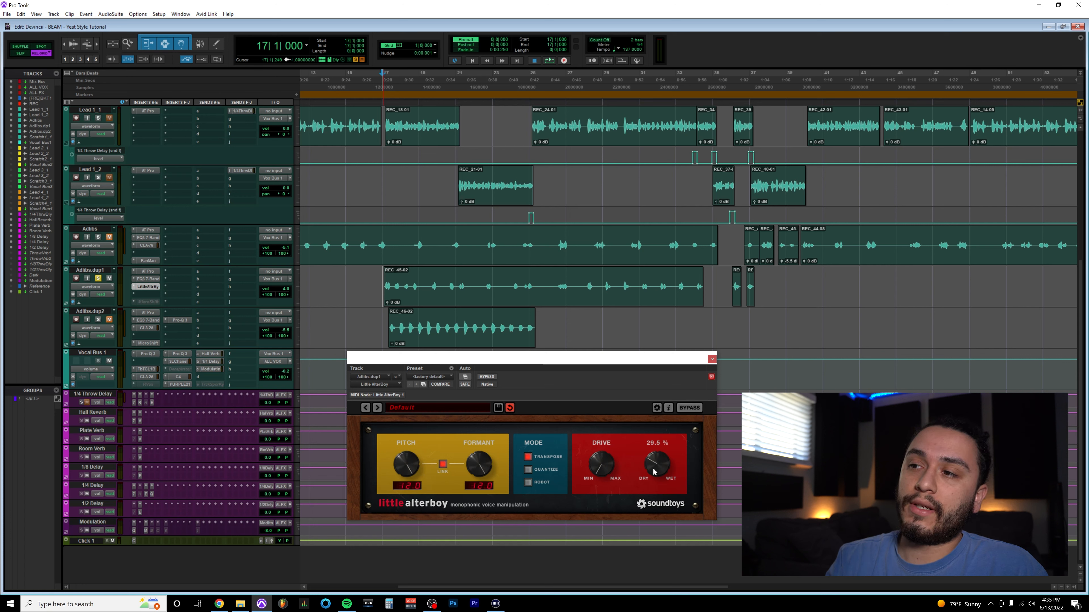
# Set the Little AlterBoy Drive to 4.0 on the Adlibs.dup1 track
pyautogui.moveTo(509, 365); pyautogui.dragTo(506, 381)
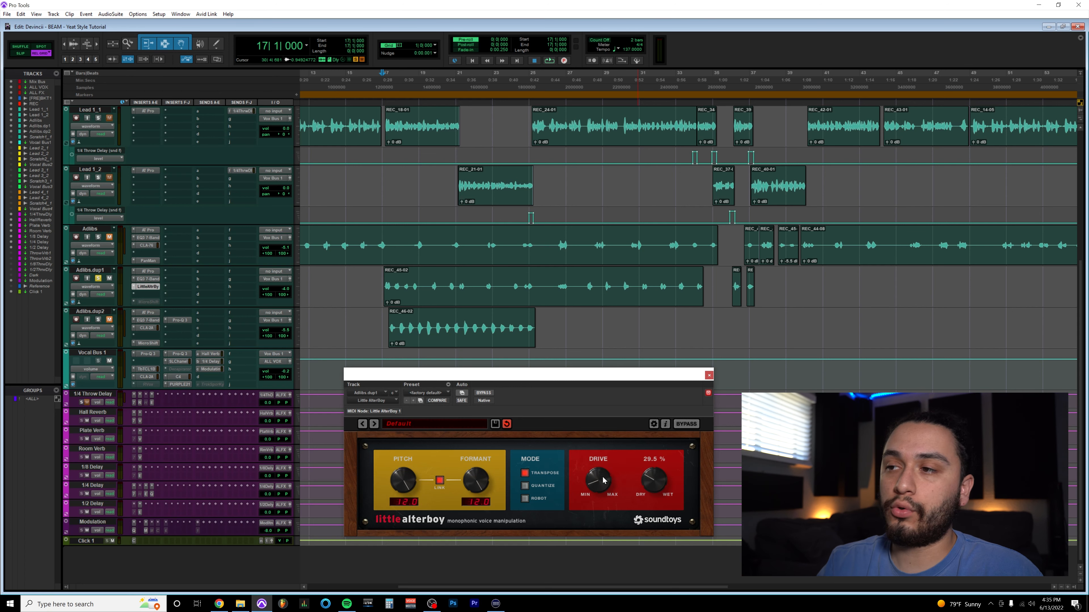
pyautogui.moveTo(590, 371); pyautogui.dragTo(591, 357)
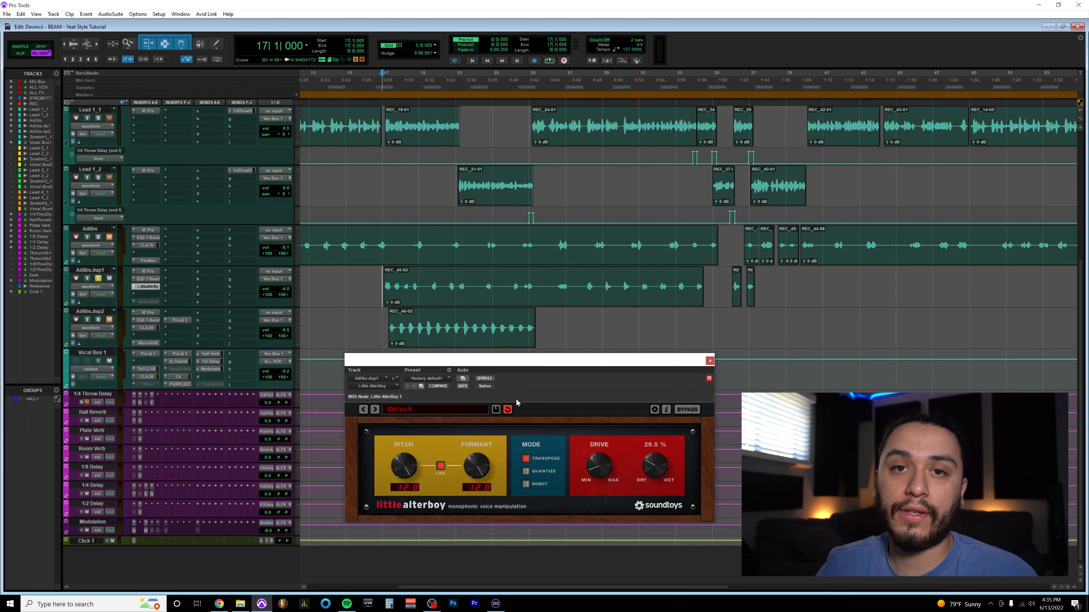
pyautogui.press('space')
pyautogui.moveTo(600, 448)
pyautogui.moveTo(602, 469)
pyautogui.mouseDown()
pyautogui.moveTo(611, 431)
pyautogui.moveTo(605, 472)
pyautogui.mouseUp()
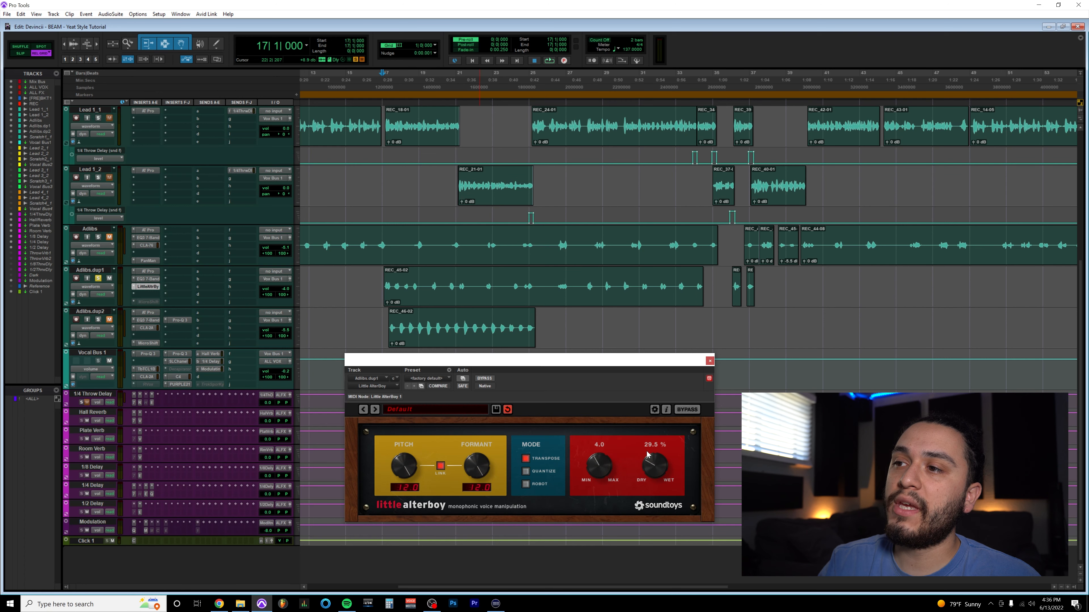
pyautogui.moveTo(585, 362); pyautogui.dragTo(591, 365)
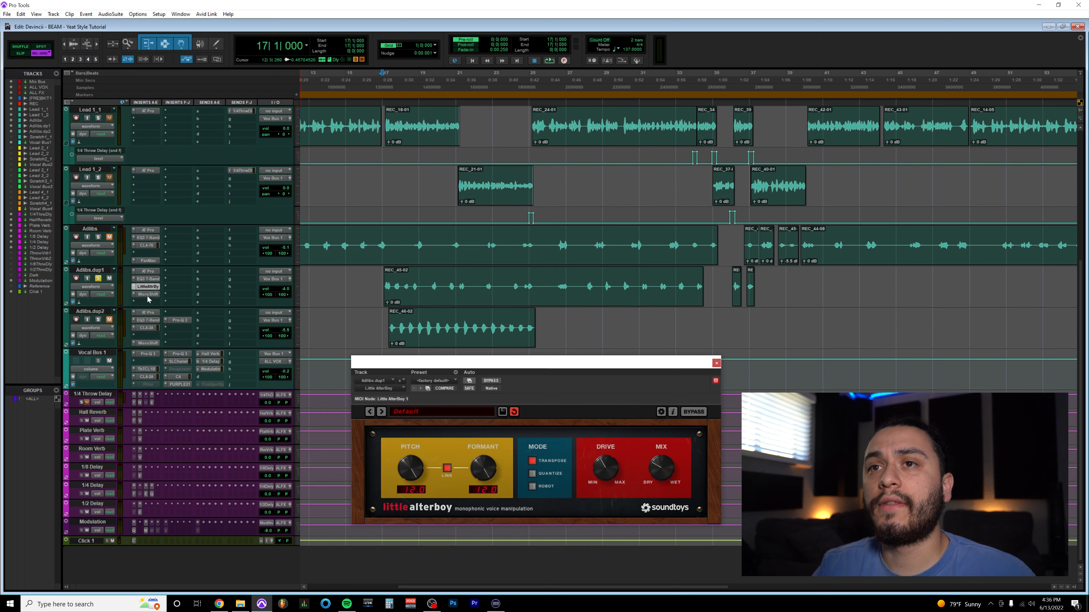
# Open MicroShift on the Adlibs.dup1 track and place the playback start at bar 17
pyautogui.click(148, 294)
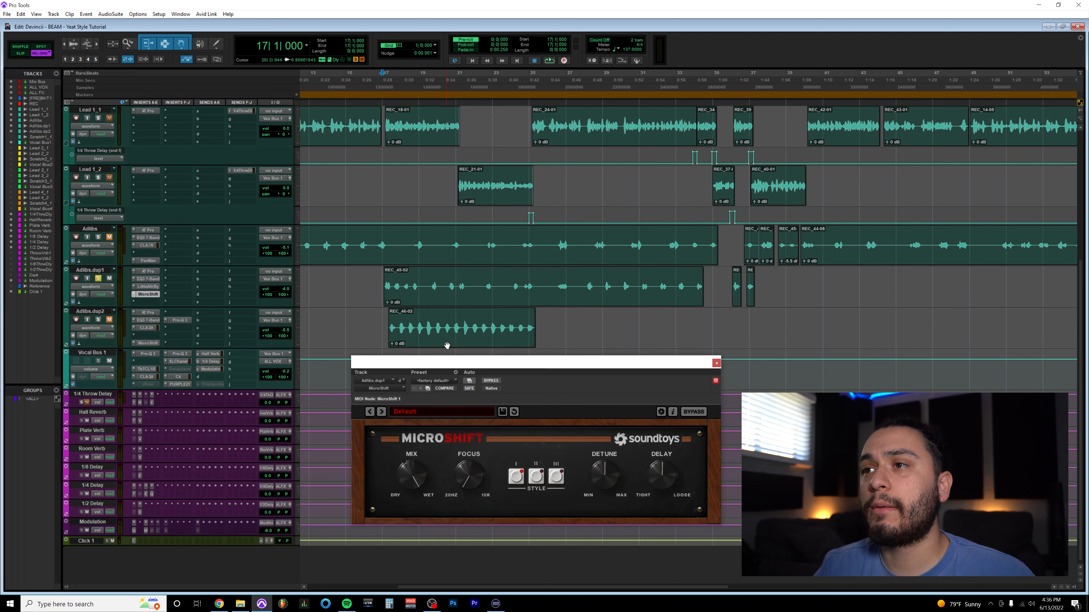
pyautogui.moveTo(453, 363); pyautogui.dragTo(445, 380)
pyautogui.moveTo(381, 287); pyautogui.dragTo(577, 279)
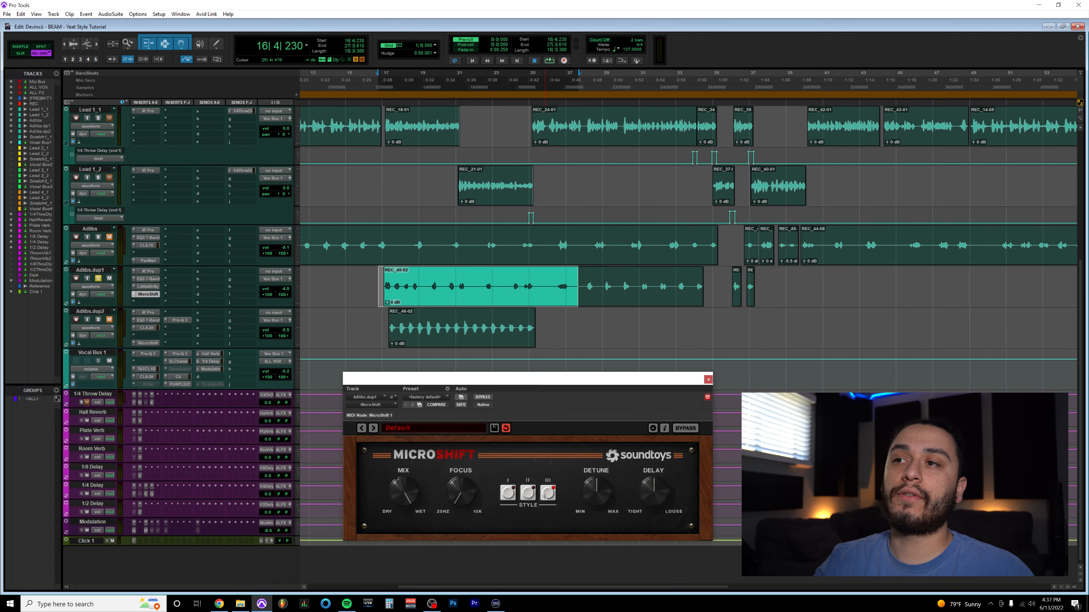
pyautogui.moveTo(485, 384); pyautogui.dragTo(512, 378)
pyautogui.click(379, 274)
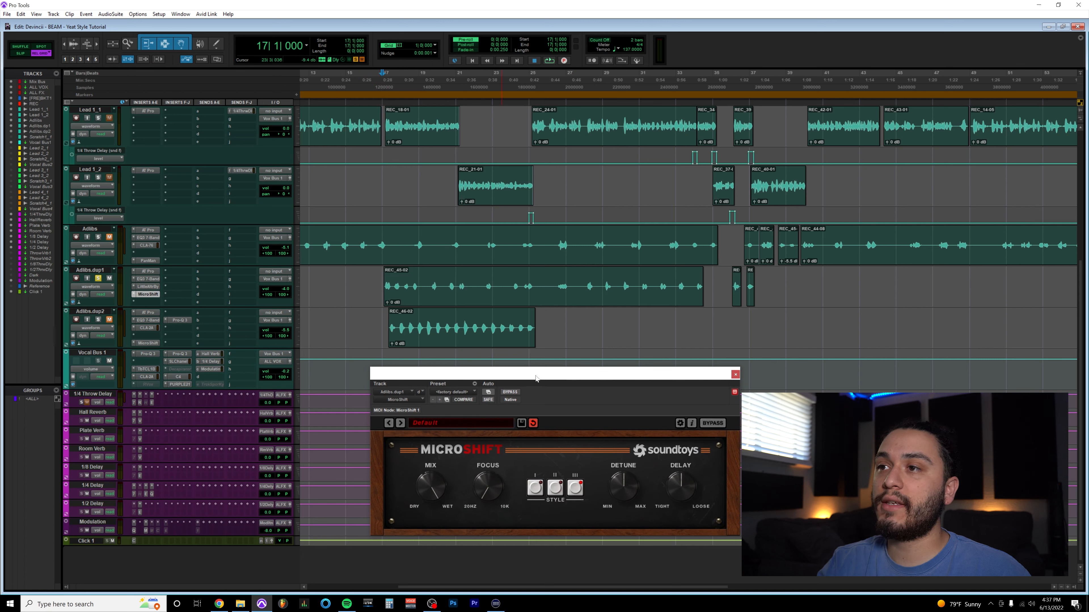
# Play the section from bar 17 twice to audition MicroShift on the ad-libs
pyautogui.moveTo(535, 378); pyautogui.dragTo(537, 372)
pyautogui.press('space')
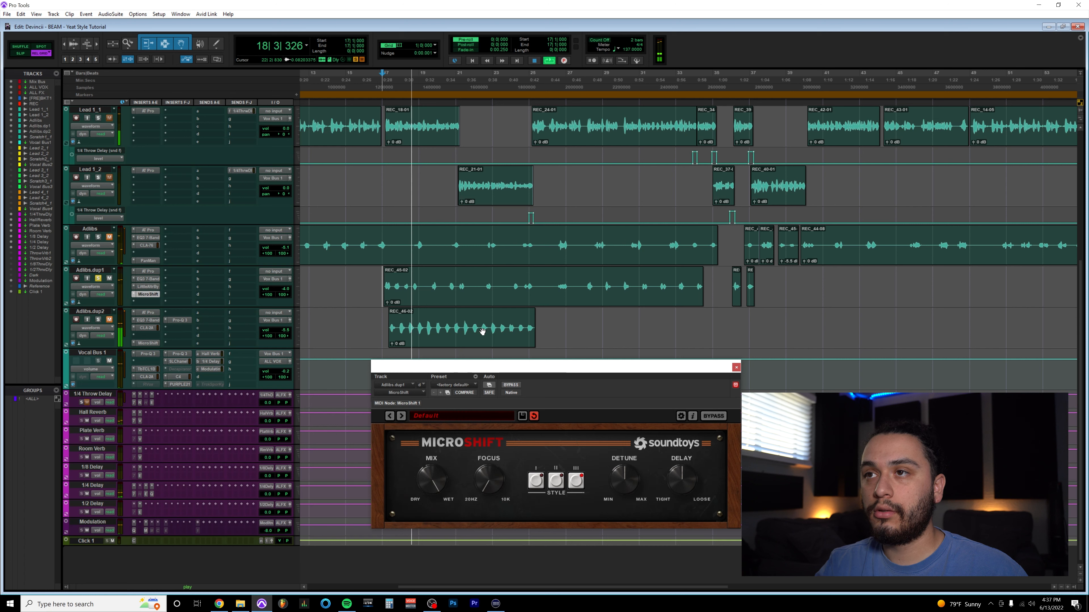
pyautogui.press('space')
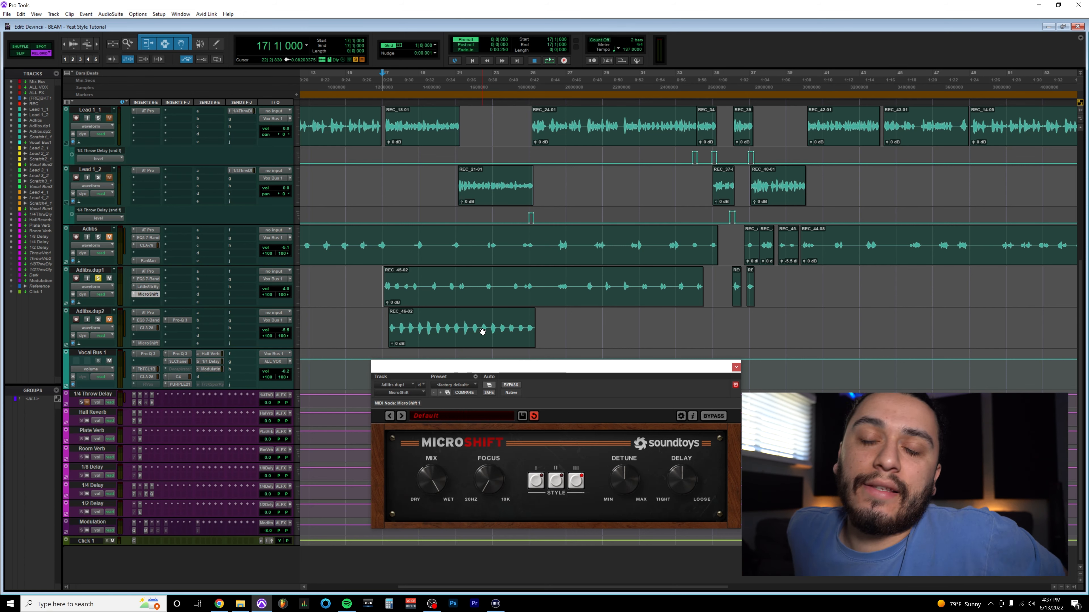
pyautogui.moveTo(549, 369); pyautogui.dragTo(556, 408)
pyautogui.press('space')
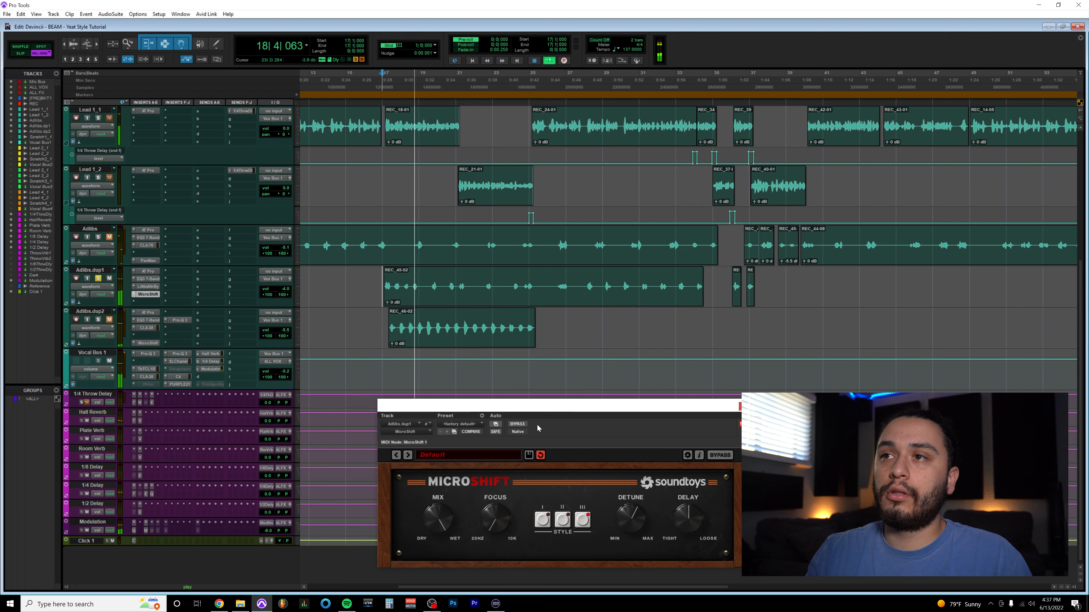
pyautogui.press('space')
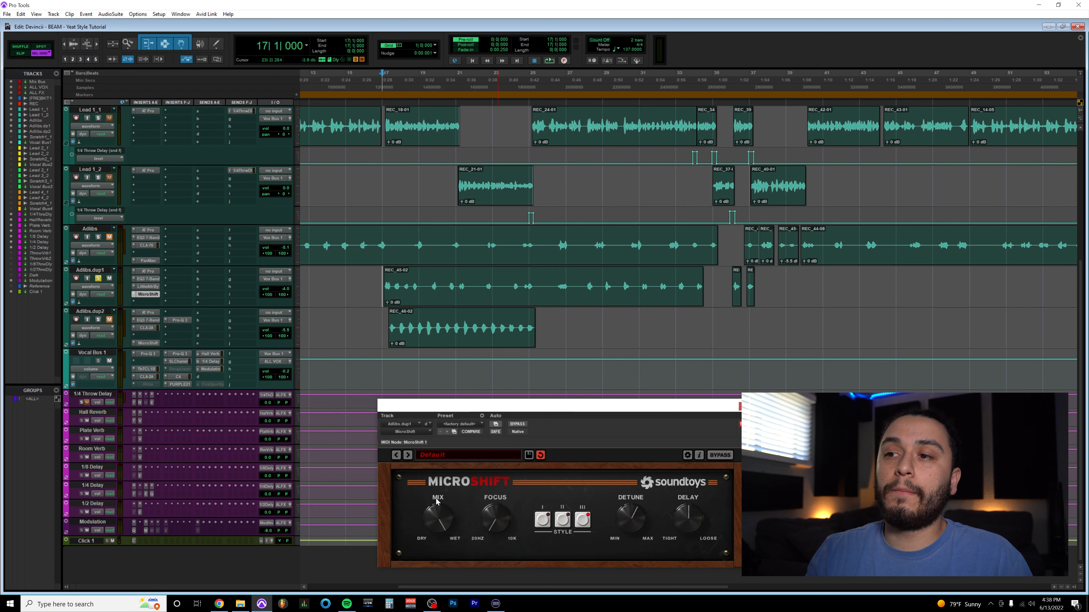
# Lower the MicroShift Mix toward dry and play back the section from bar 17
pyautogui.moveTo(439, 410); pyautogui.dragTo(426, 372)
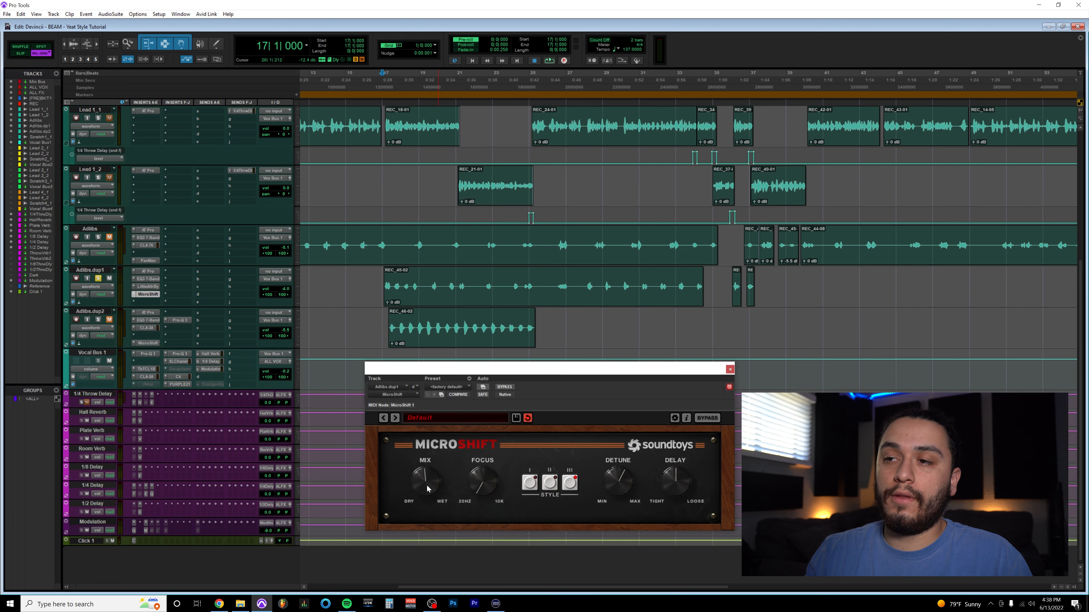
pyautogui.moveTo(427, 479); pyautogui.dragTo(427, 486)
pyautogui.press('space')
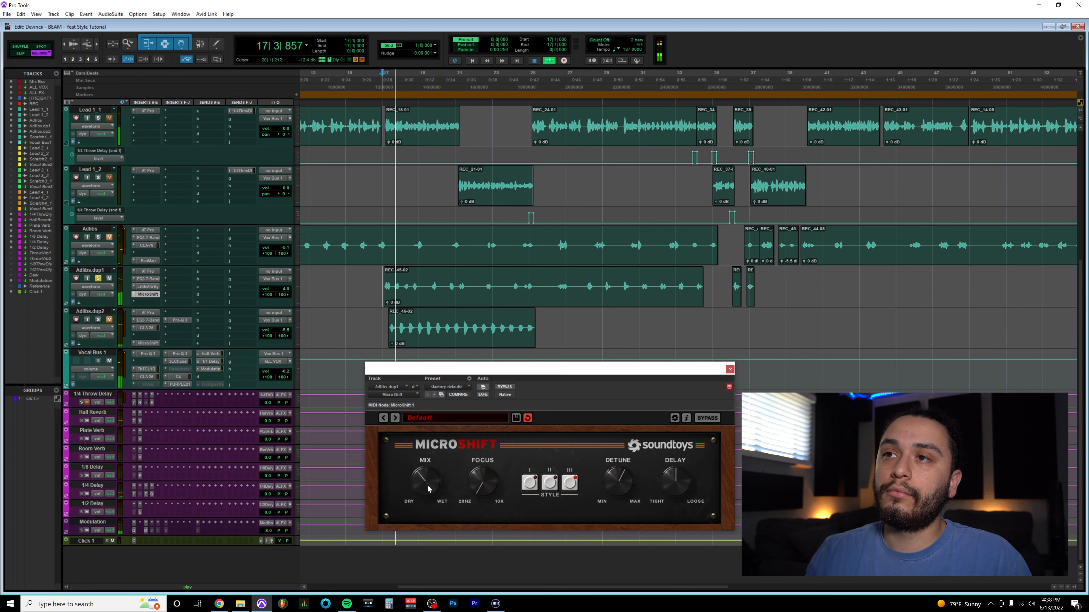
pyautogui.press('space')
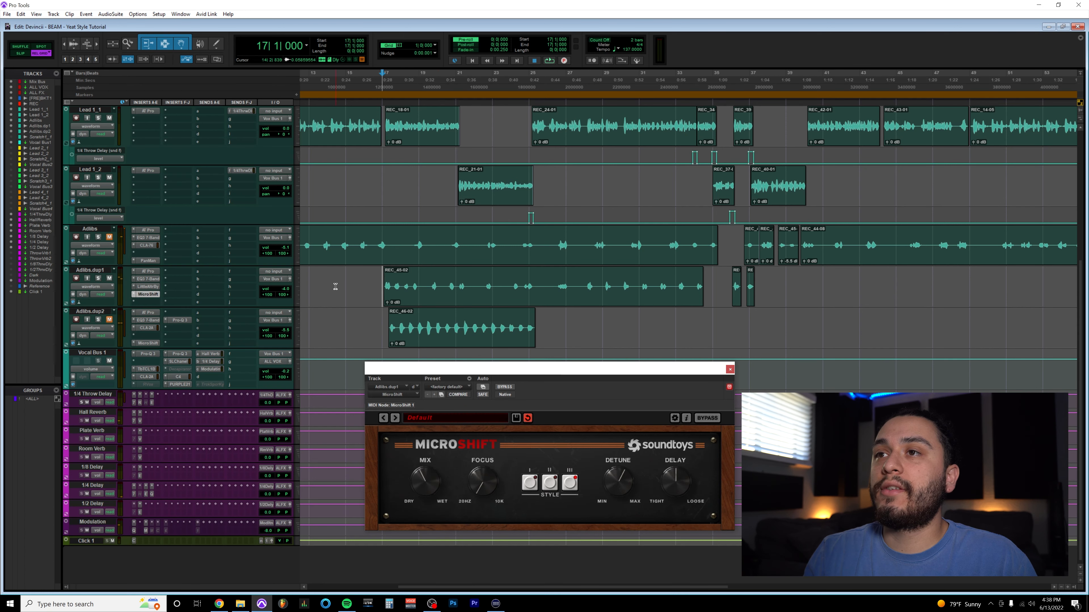
# Move the playback start to bar 13, ahead of the Adlibs.dup1 clips
pyautogui.scroll(-2, 357, 281)
pyautogui.scroll(1, 393, 298)
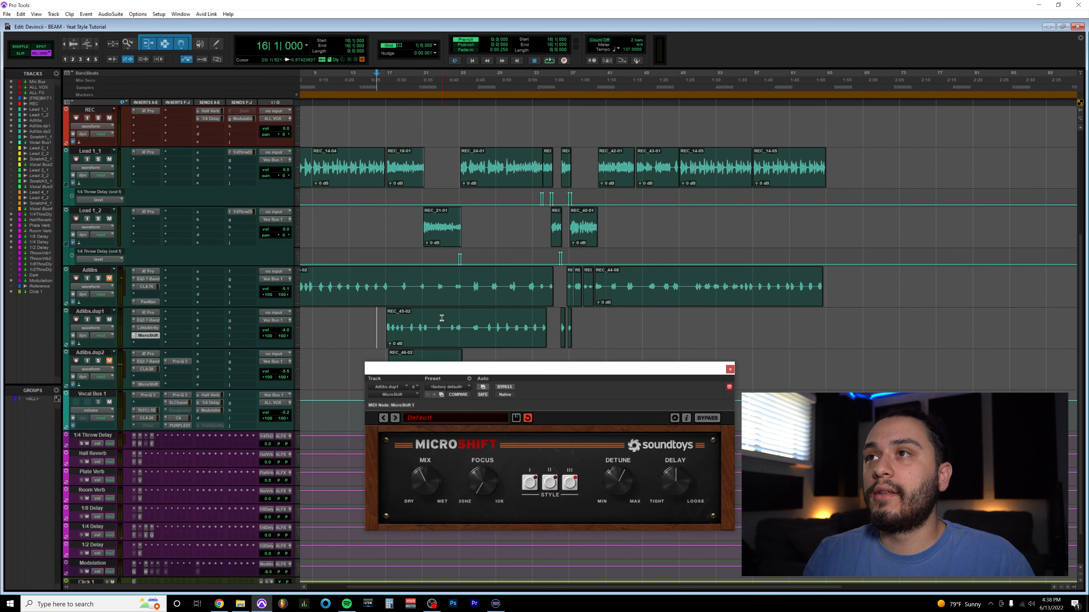
pyautogui.hscroll(-3, 441, 318)
pyautogui.click(410, 114)
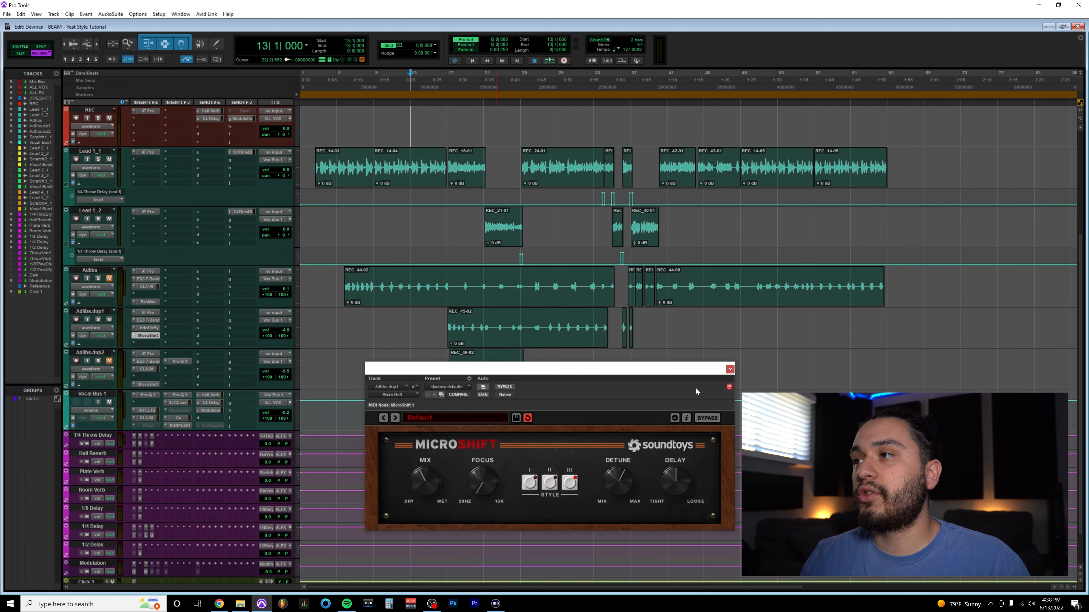
# Play from just before the first Adlibs.dup1 clip and raise that track's volume to -2.5 dB
pyautogui.hscroll(3, 446, 334)
pyautogui.click(384, 326)
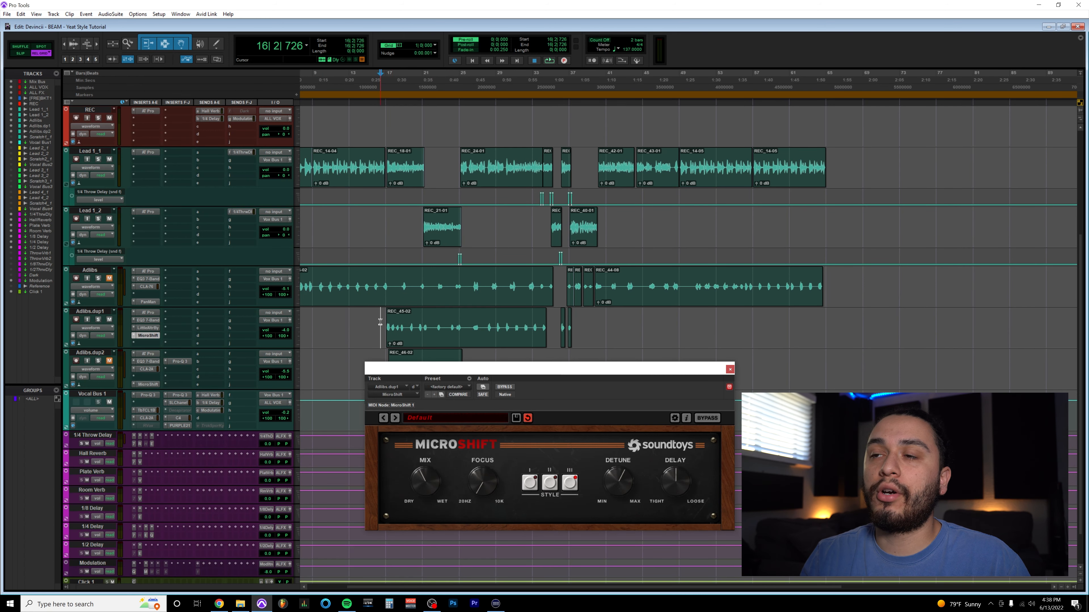
pyautogui.moveTo(445, 372); pyautogui.dragTo(447, 376)
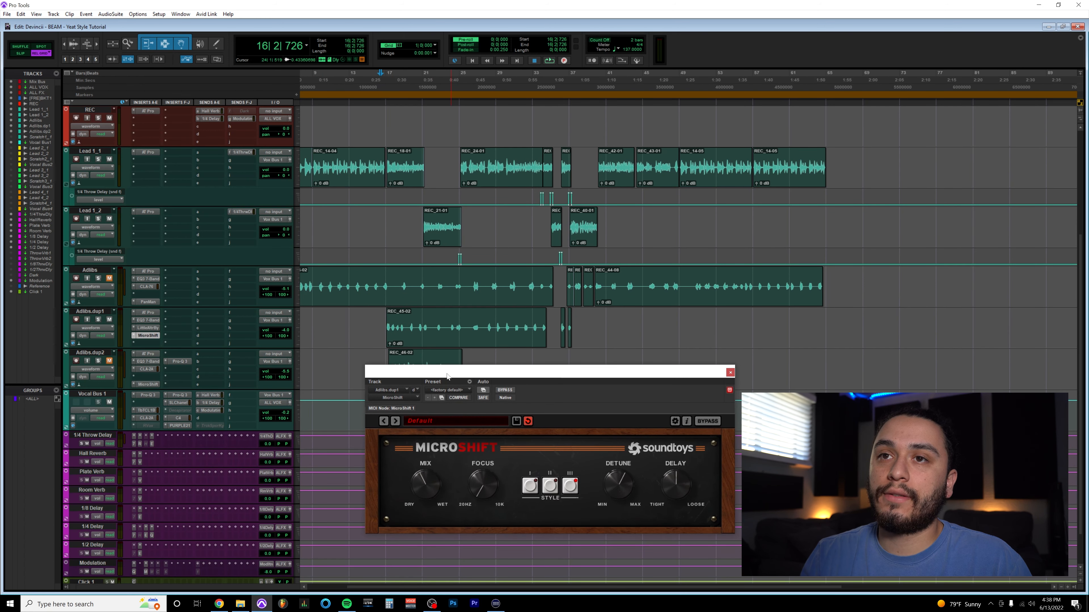
pyautogui.press('space')
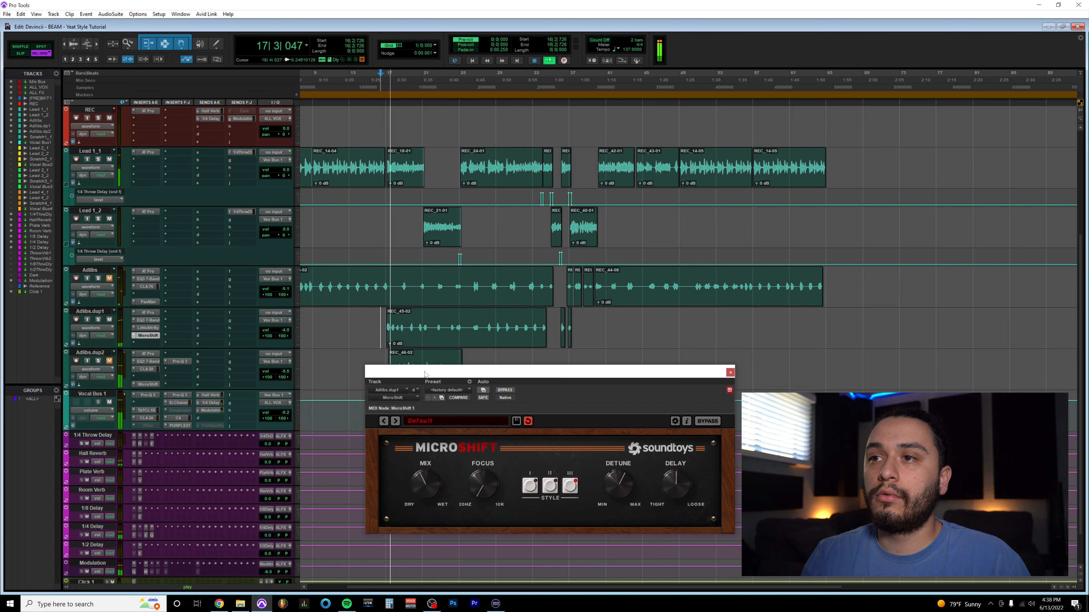
pyautogui.moveTo(285, 333); pyautogui.dragTo(289, 323)
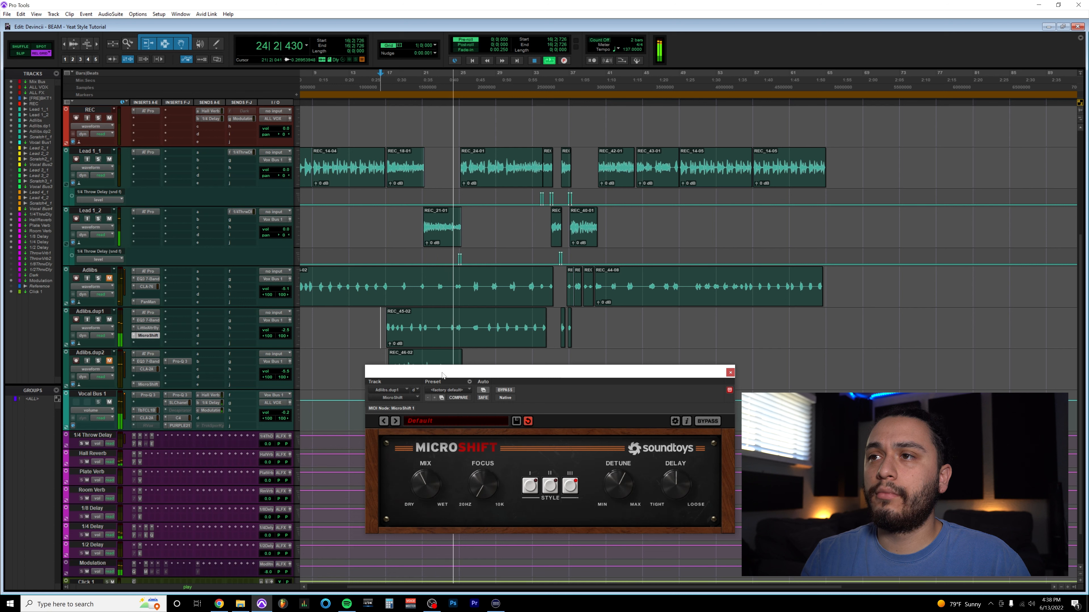
pyautogui.press('space')
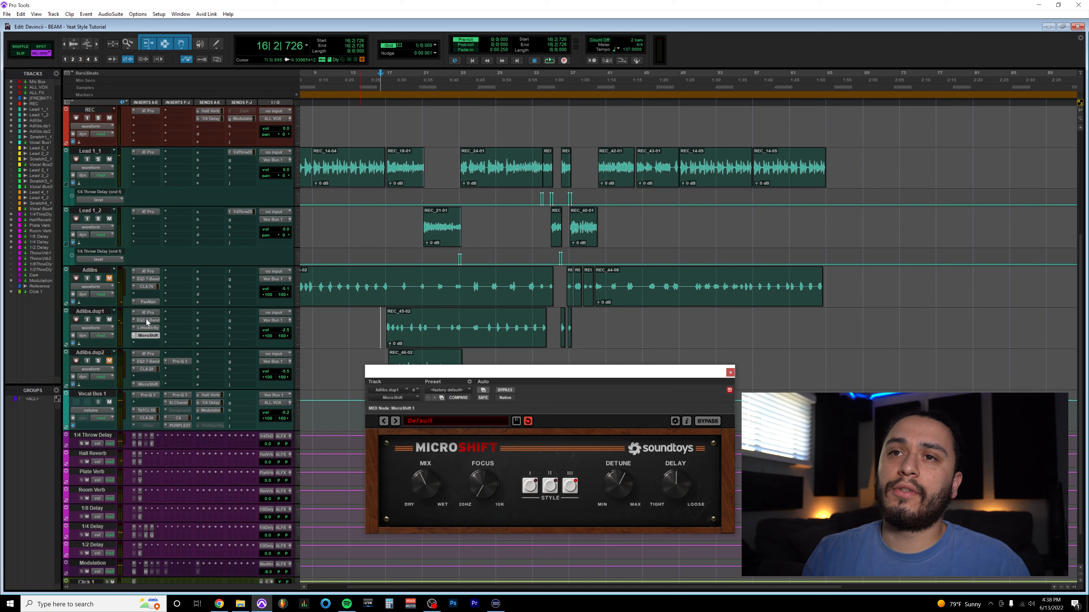
# Compare the Adlibs.dup1 effects bypassed and enabled during playback from bar 17
pyautogui.moveTo(146, 322); pyautogui.dragTo(148, 336)
pyautogui.click(388, 322)
pyautogui.press('space')
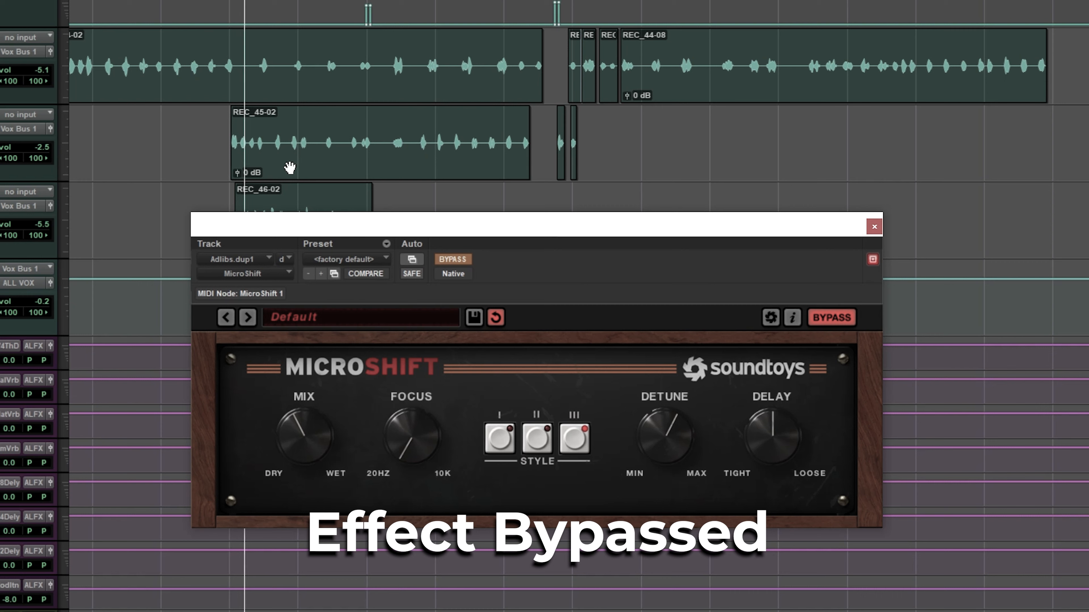
pyautogui.press('space')
pyautogui.keyDown('ctrl'); pyautogui.click(151, 323); pyautogui.keyUp('ctrl')
pyautogui.press('space')
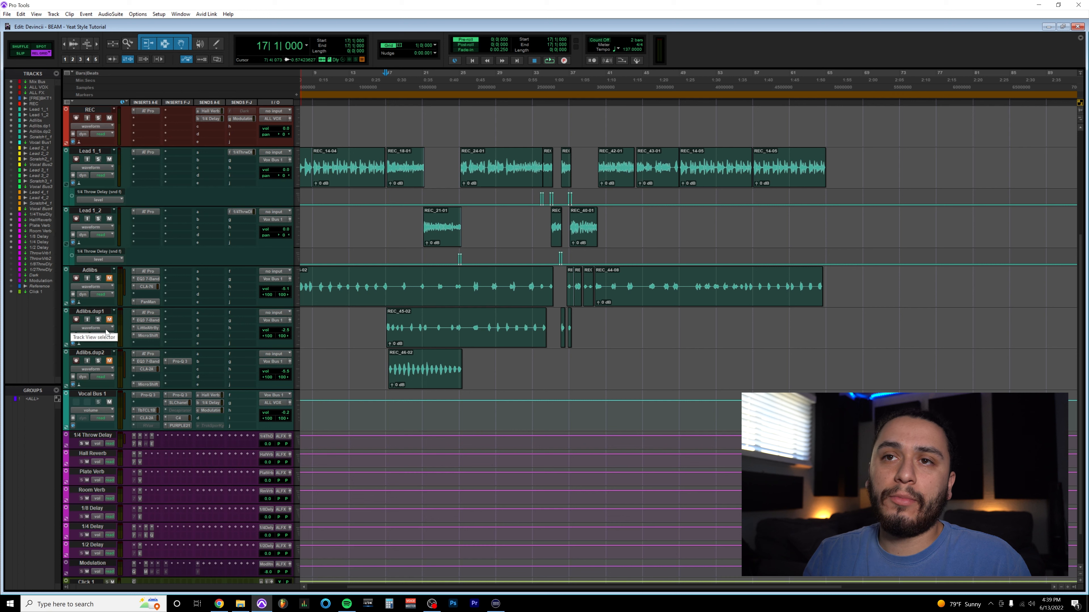
# Compare Adlibs.dup2 with MicroShift bypassed and enabled by playing the section around bar 17
pyautogui.moveTo(386, 367); pyautogui.dragTo(470, 366)
pyautogui.click(475, 365)
pyautogui.click(385, 362)
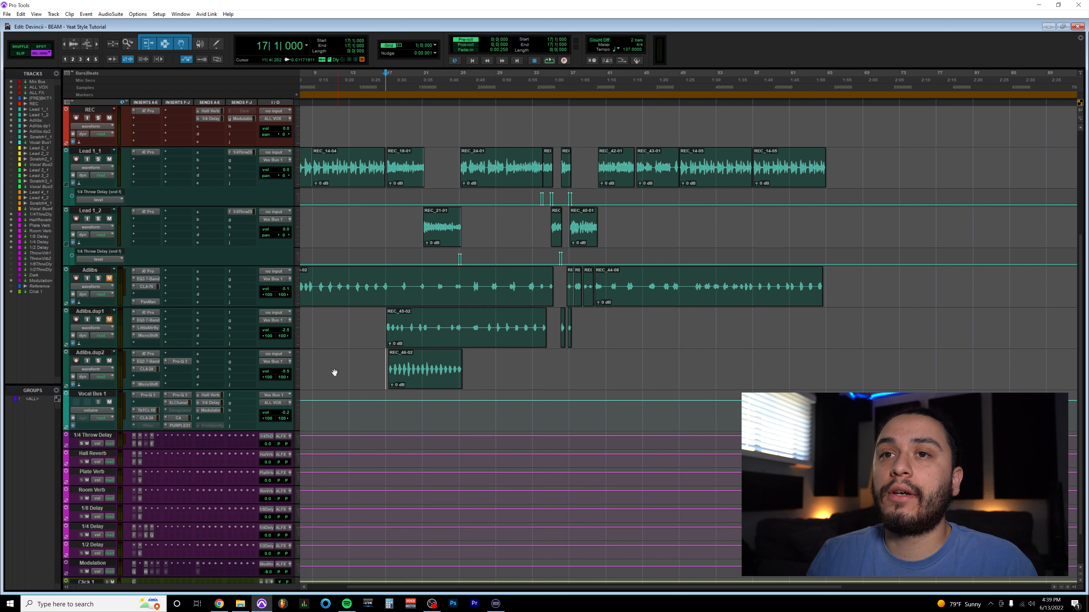
pyautogui.keyDown('ctrl'); pyautogui.keyDown('super'); pyautogui.click(146, 384); pyautogui.keyUp('super'); pyautogui.keyUp('ctrl')
pyautogui.press('space')
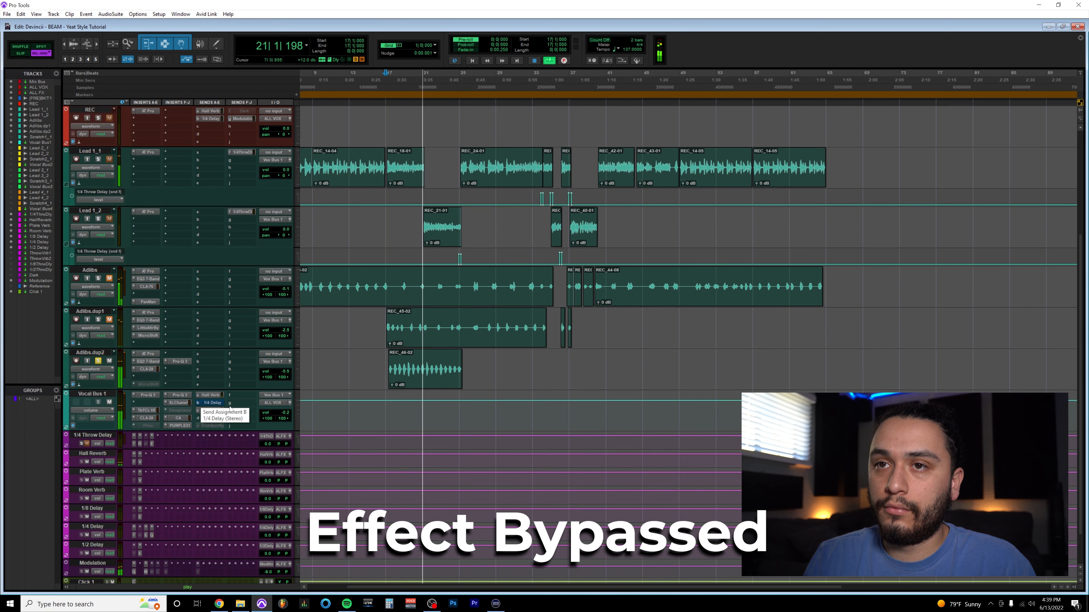
pyautogui.press('space')
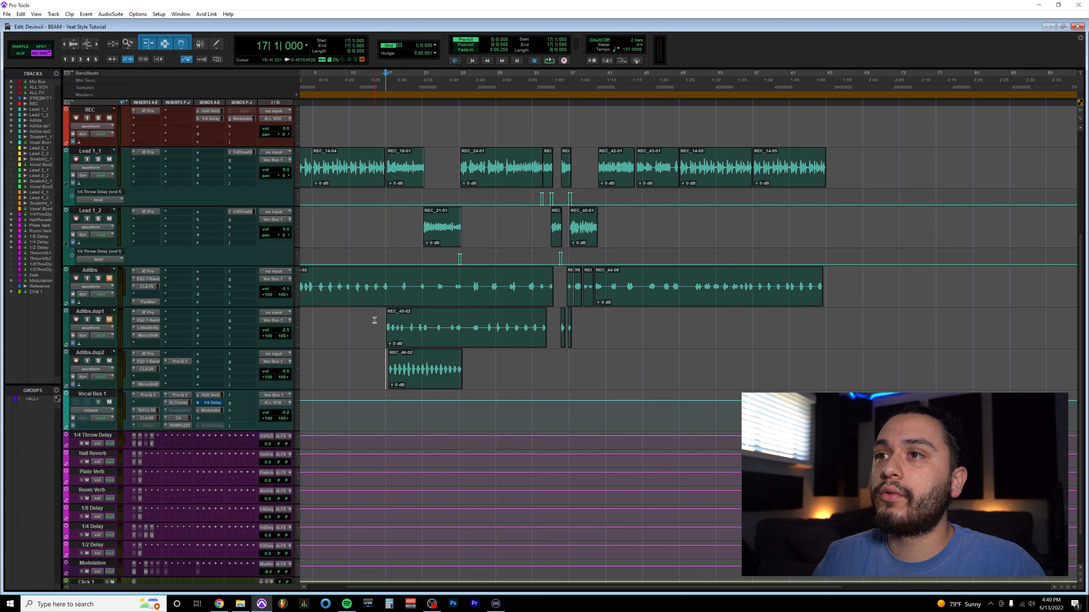
pyautogui.press('space')
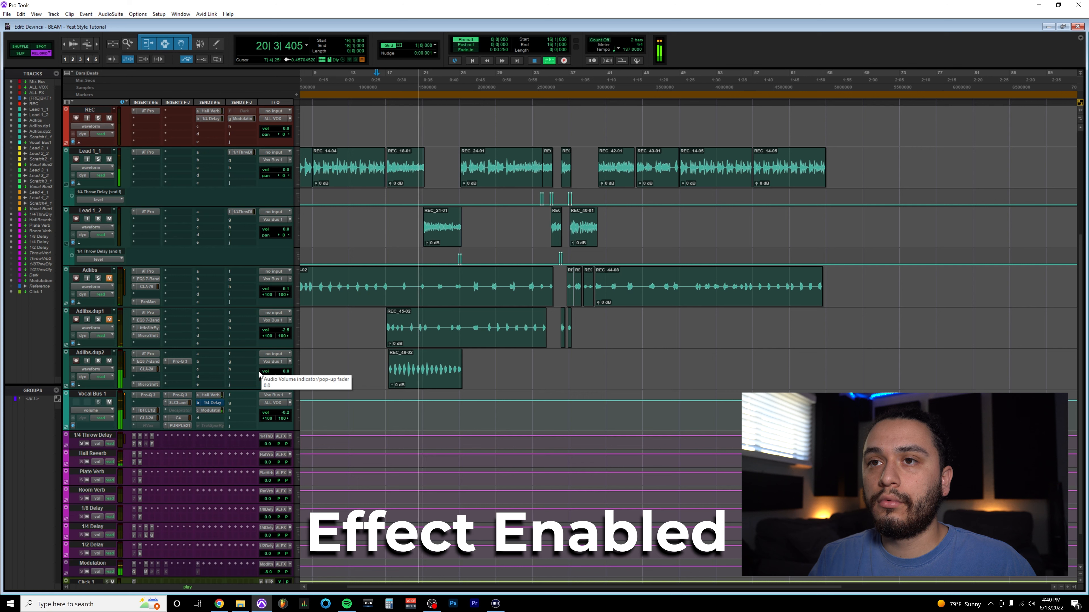
pyautogui.press('space')
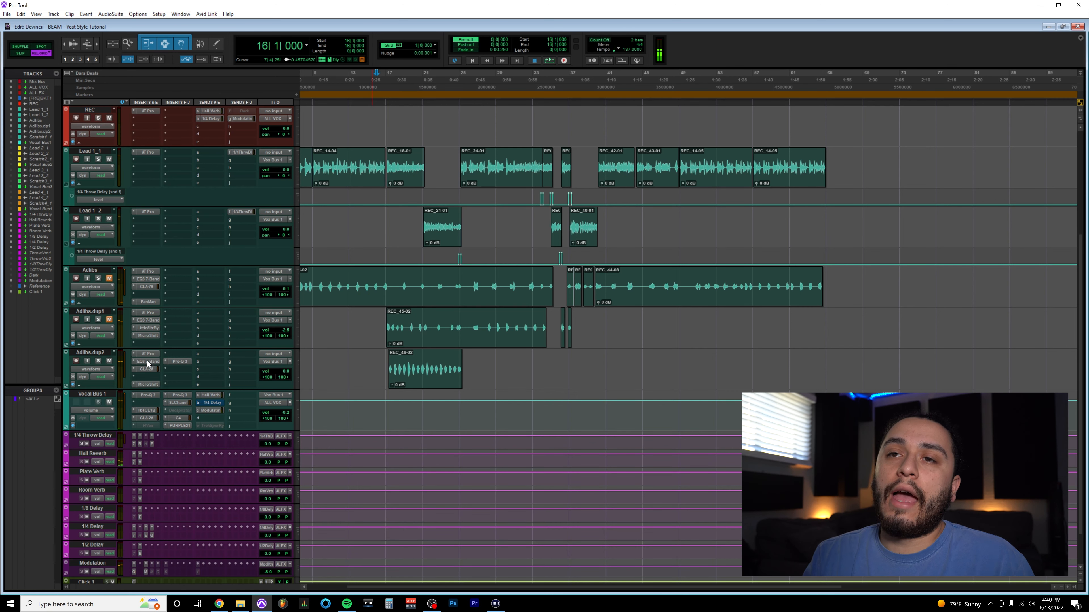
# Review the EQ3 7-Band curve on Adlibs.dup2, close it and make that insert inactive
pyautogui.click(145, 362)
pyautogui.moveTo(462, 371); pyautogui.dragTo(397, 278)
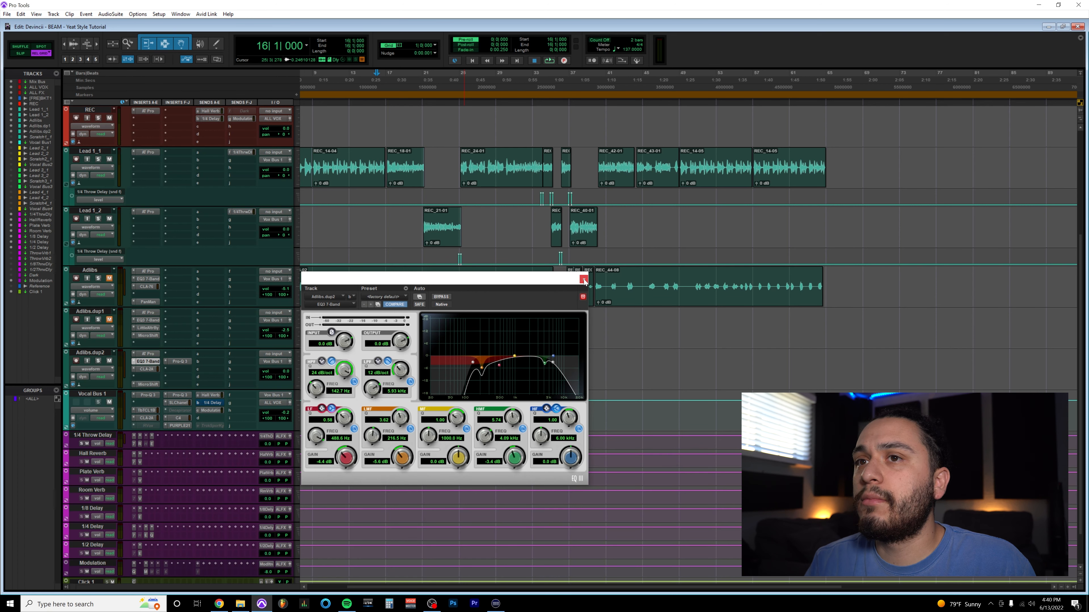
pyautogui.click(584, 280)
pyautogui.click(171, 361)
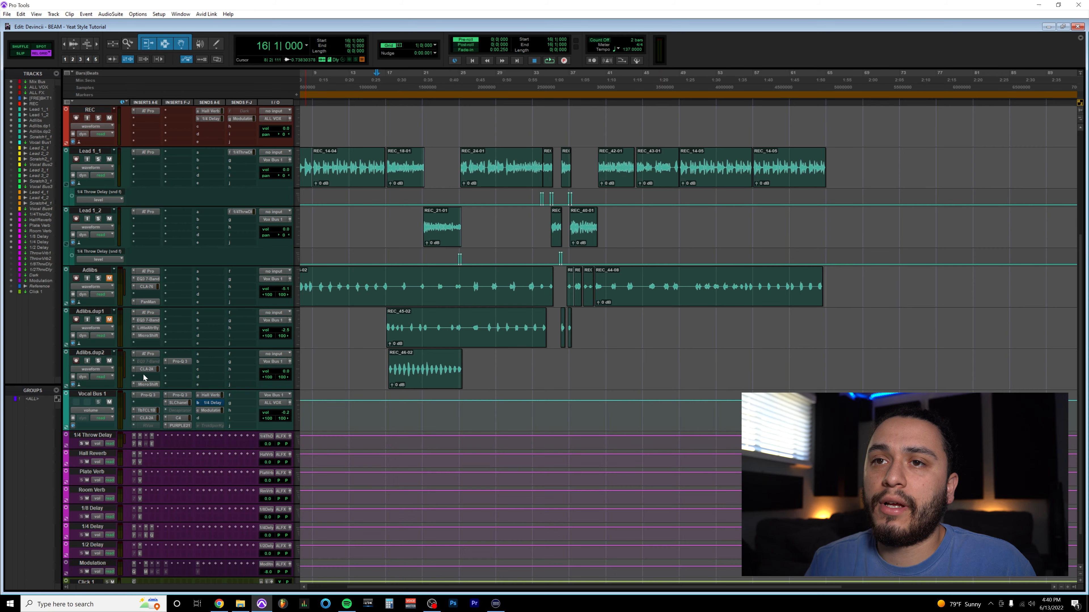
# Insert a fresh mono EQ3 7-Band on Adlibs.dup2 in the slot below the existing EQ
pyautogui.click(142, 372)
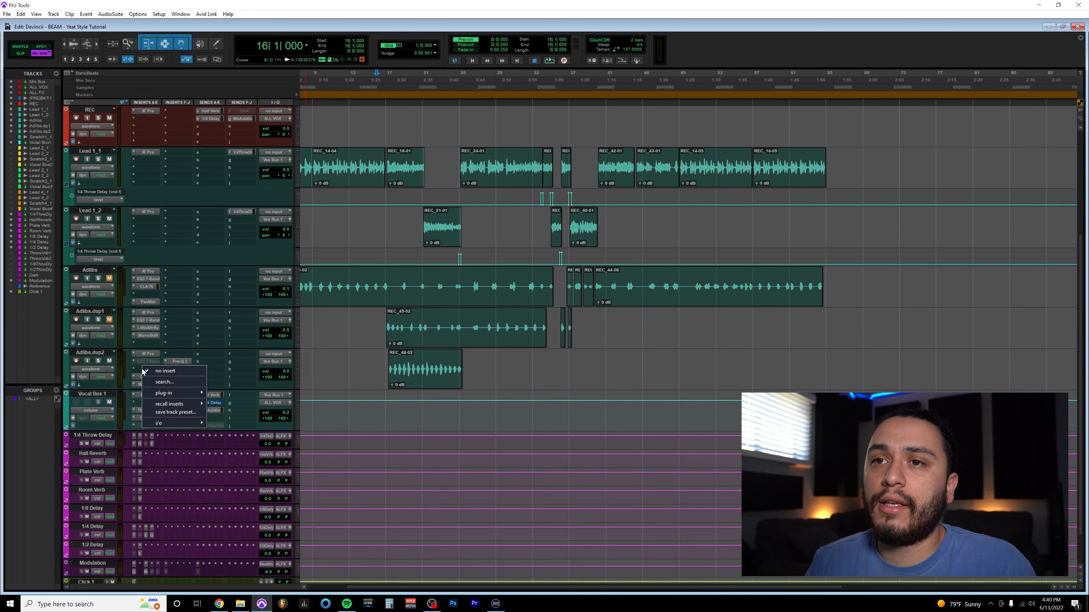
pyautogui.moveTo(164, 394)
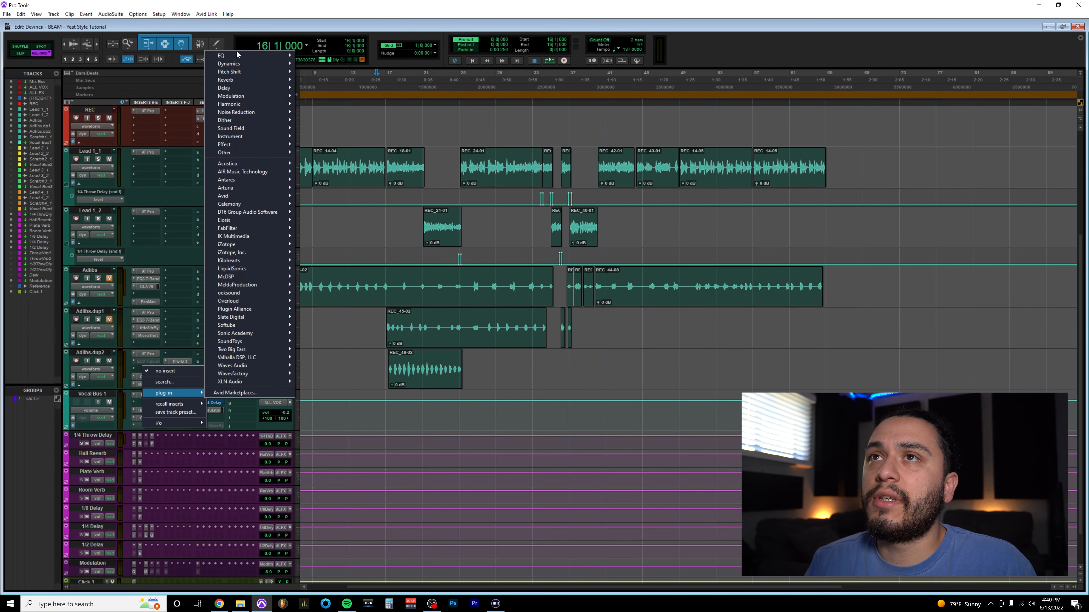
pyautogui.moveTo(234, 55)
pyautogui.click(341, 107)
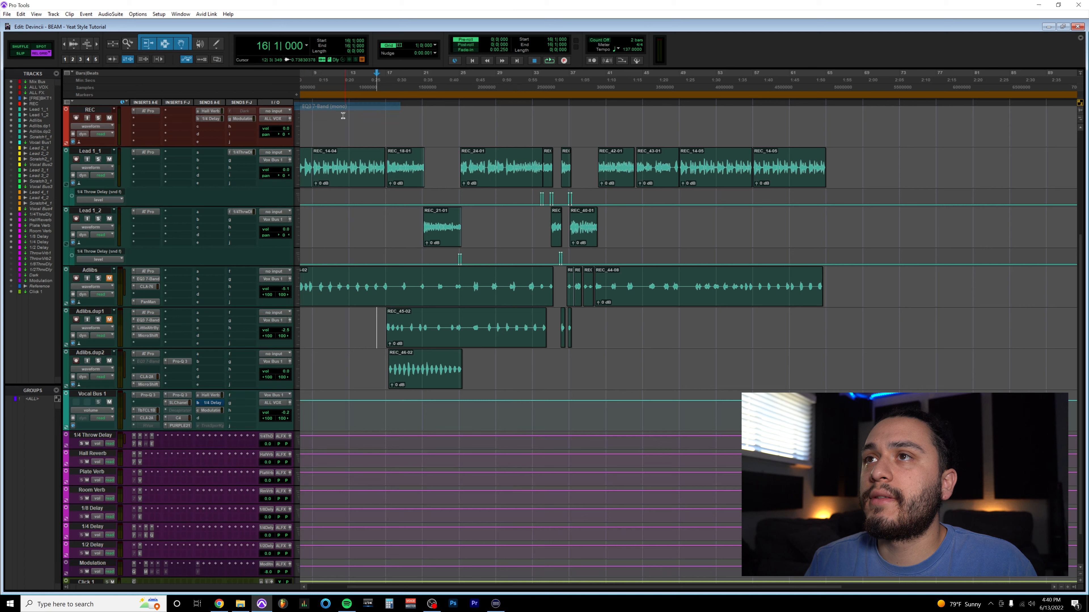
# During playback from bar 16, set the new EQ's high-pass to about 328 Hz and cut the low-mids around 377 Hz
pyautogui.moveTo(347, 330); pyautogui.dragTo(347, 315)
pyautogui.press('space')
pyautogui.moveTo(400, 212); pyautogui.dragTo(552, 268)
pyautogui.scroll(-2, 497, 278)
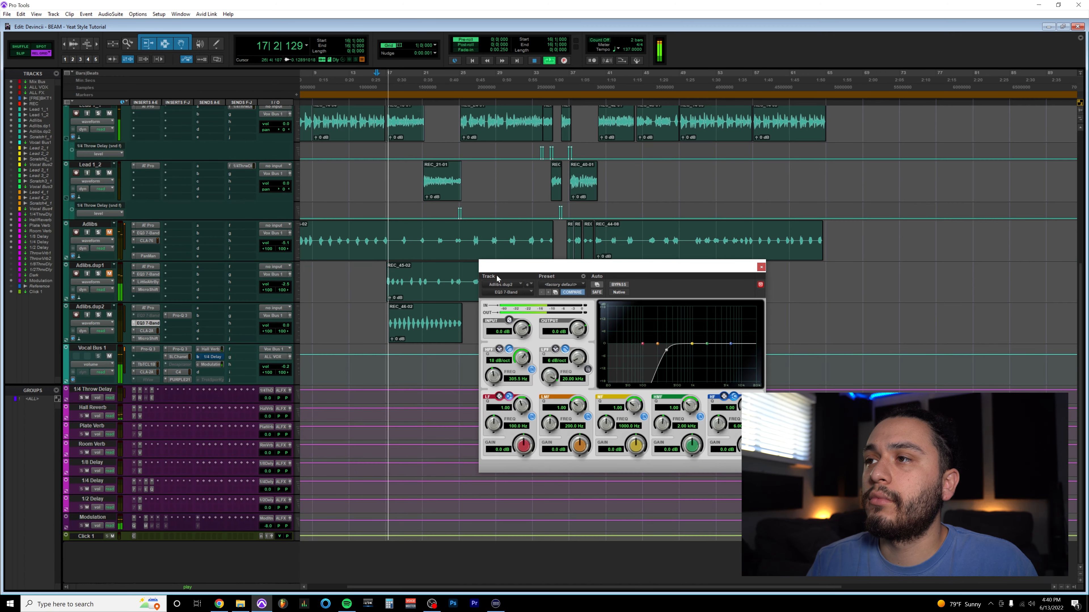
pyautogui.moveTo(494, 377); pyautogui.dragTo(495, 375)
pyautogui.moveTo(658, 346)
pyautogui.mouseDown()
pyautogui.moveTo(660, 320)
pyautogui.moveTo(676, 318)
pyautogui.moveTo(673, 350)
pyautogui.mouseUp()
pyautogui.moveTo(672, 352); pyautogui.dragTo(667, 350)
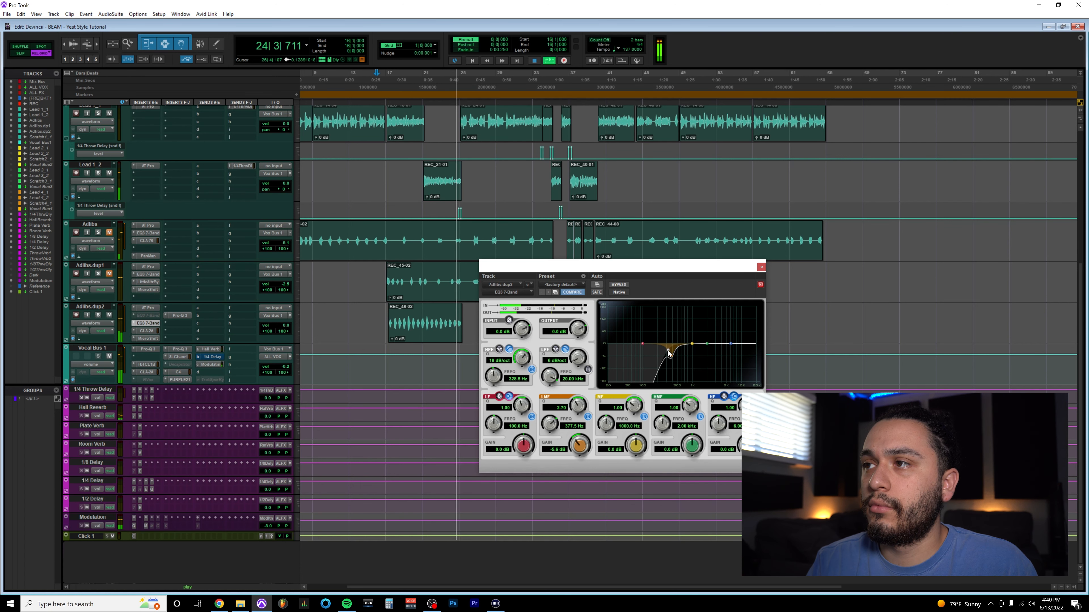
pyautogui.click(761, 267)
pyautogui.press('space')
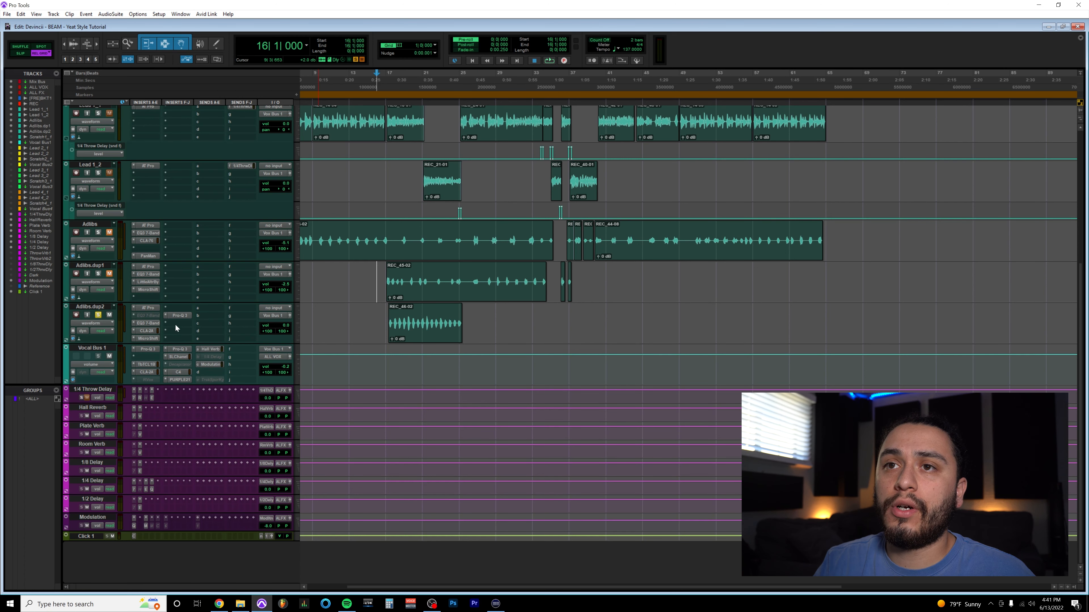
# Search for EchoBoy and insert its stereo version on Adlibs.dup2 below Pro-Q
pyautogui.click(175, 324)
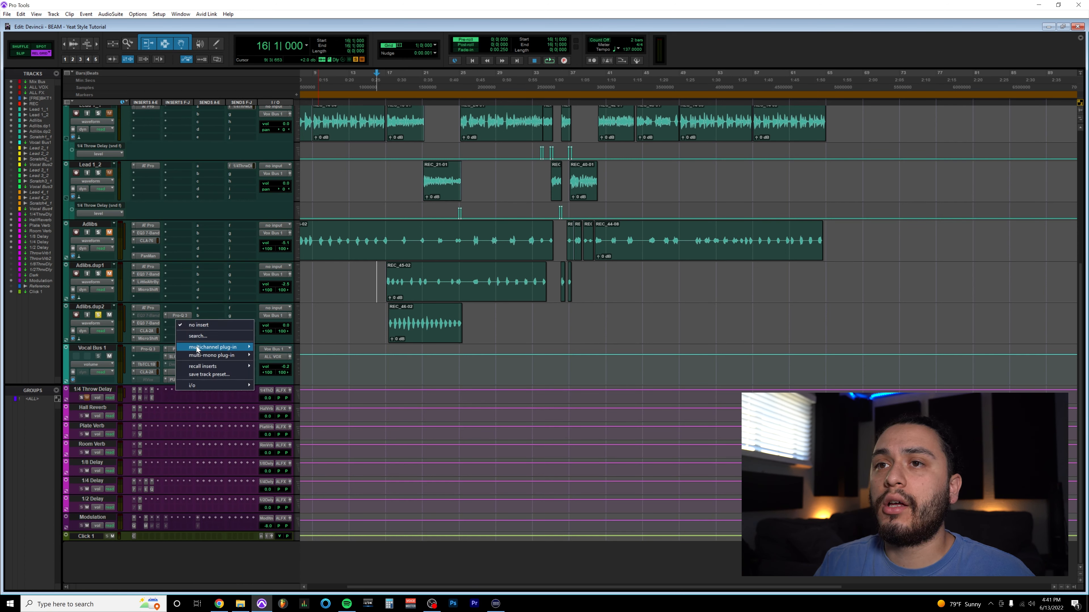
pyautogui.click(198, 336)
pyautogui.write('echoboy')
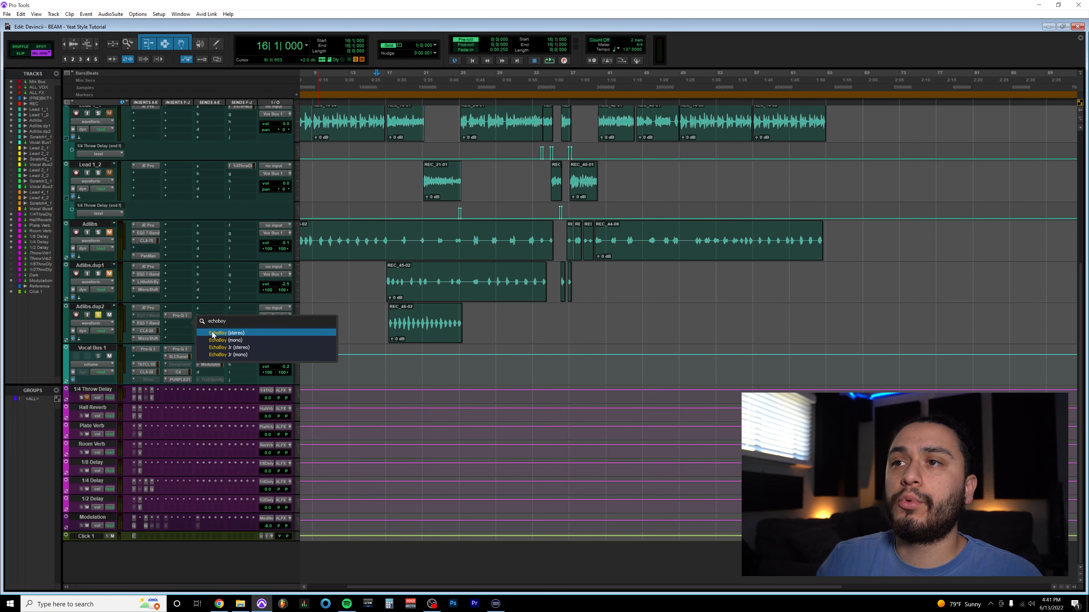
pyautogui.click(212, 333)
pyautogui.moveTo(571, 266); pyautogui.dragTo(620, 312)
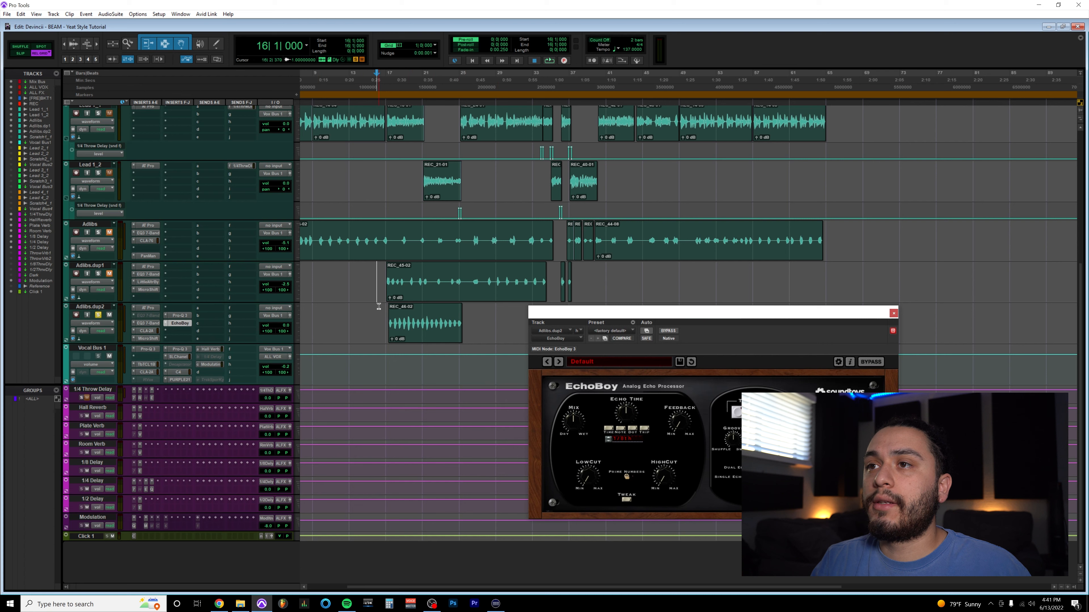
# Play the Adlibs.dup2 clip from about bar 17 to audition EchoBoy
pyautogui.click(384, 314)
pyautogui.hscroll(2, 345, 320)
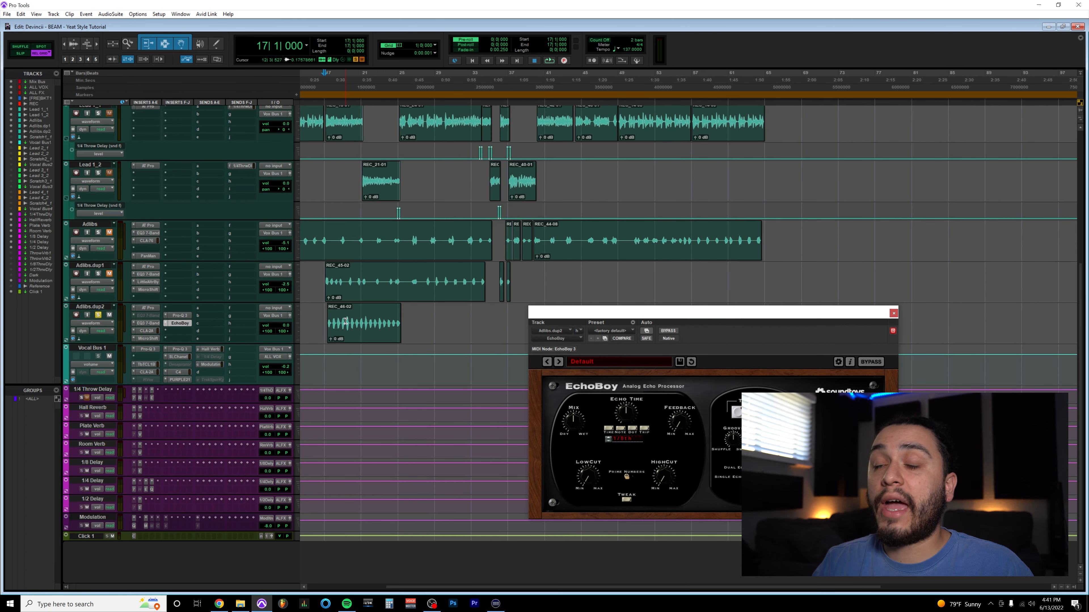
pyautogui.moveTo(571, 312); pyautogui.dragTo(538, 336)
pyautogui.hscroll(-2, 421, 370)
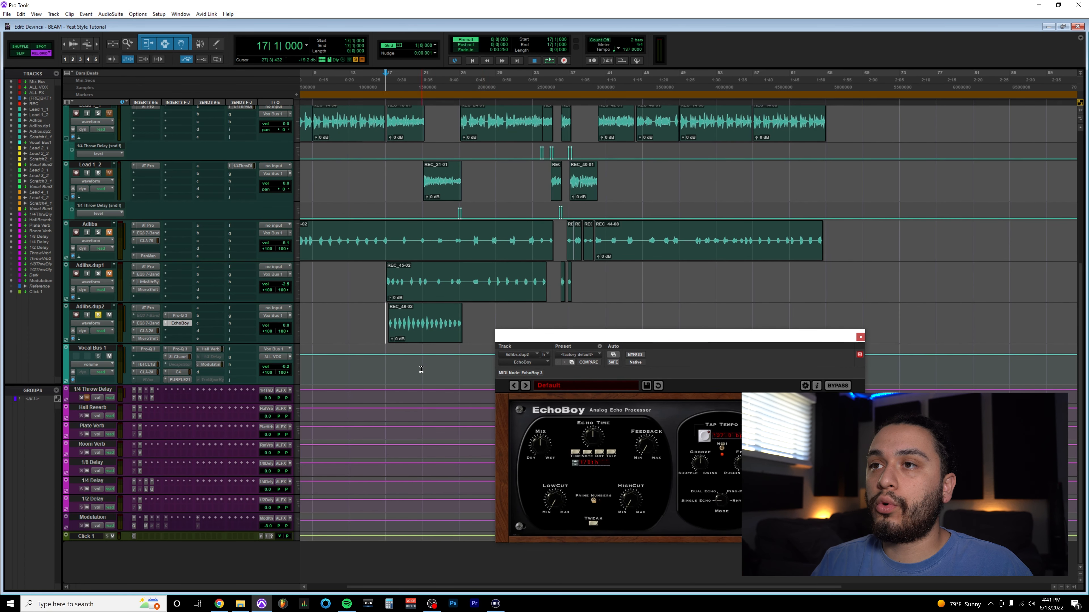
pyautogui.moveTo(578, 341); pyautogui.dragTo(515, 281)
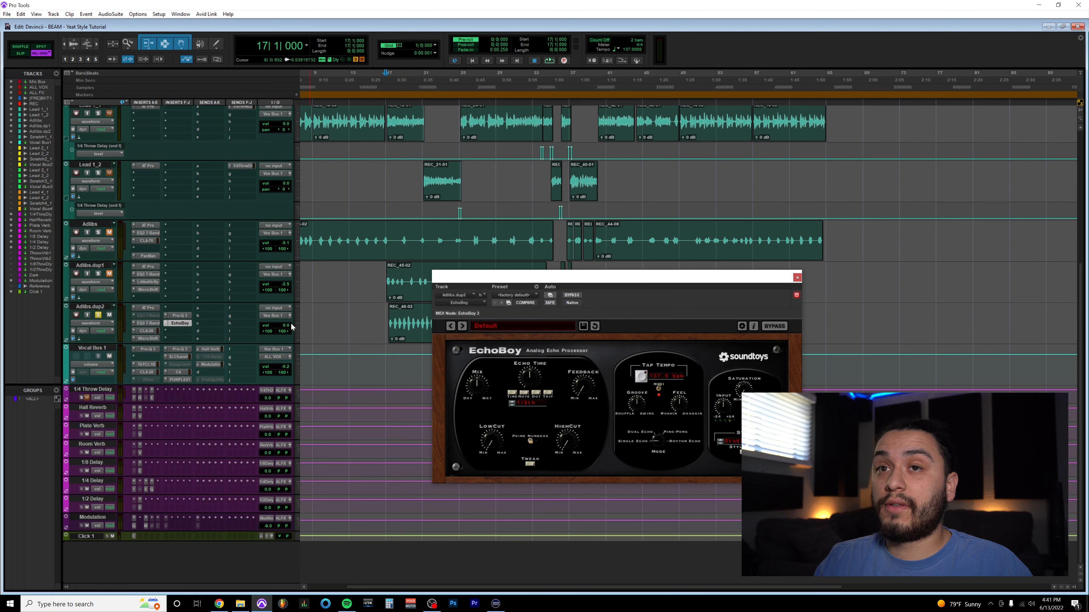
pyautogui.click(386, 316)
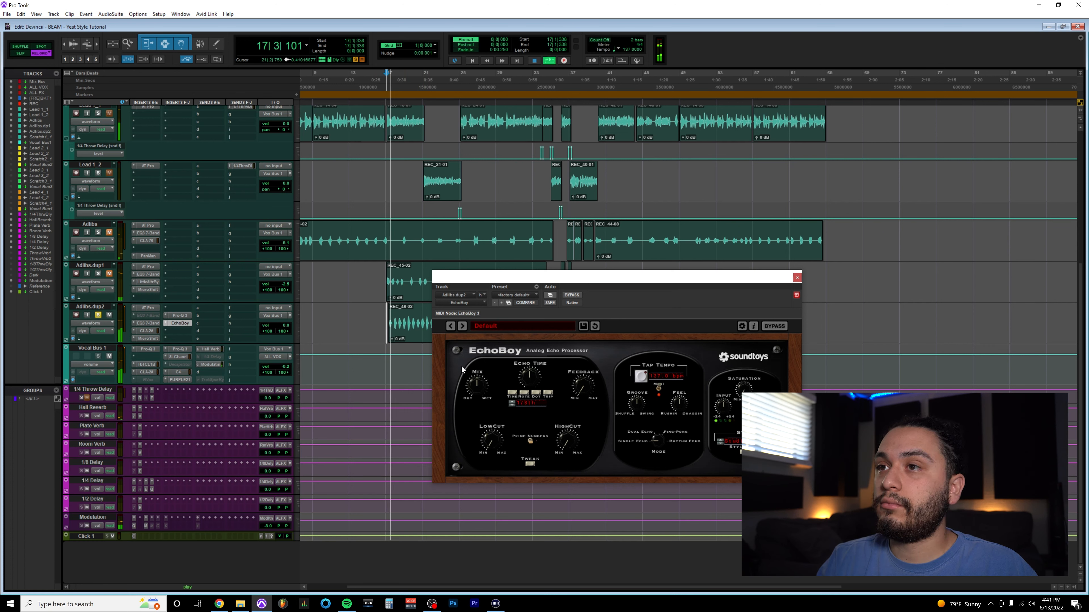
pyautogui.press('space')
pyautogui.press('space')
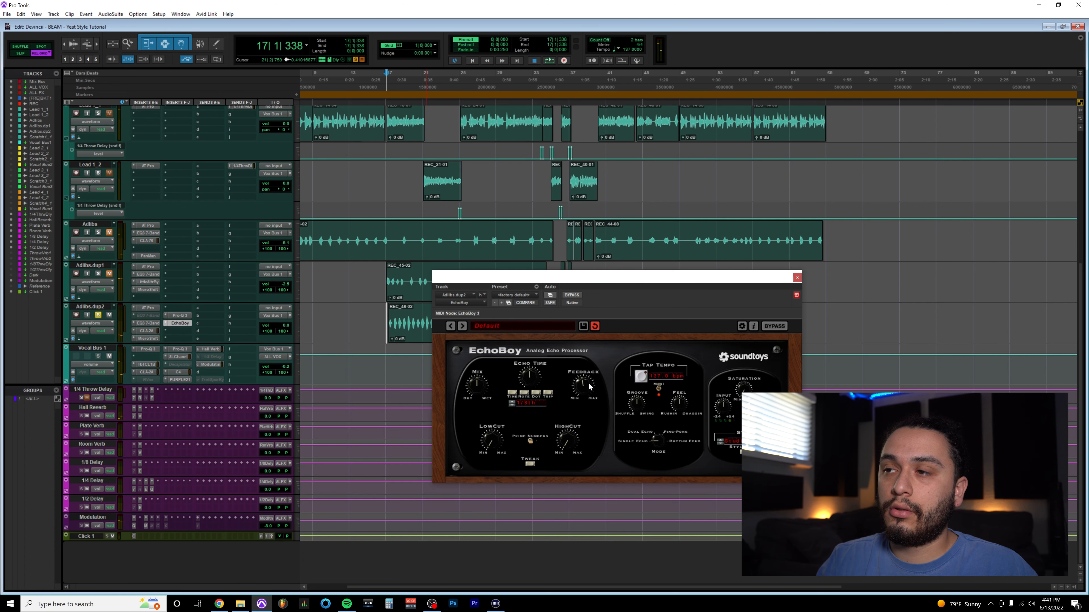
# Set EchoBoy's Echo Time to a 1/4 note and play Adlibs.dup2 from bar 17
pyautogui.moveTo(530, 378); pyautogui.dragTo(531, 368)
pyautogui.moveTo(576, 276); pyautogui.dragTo(643, 299)
pyautogui.click(371, 310)
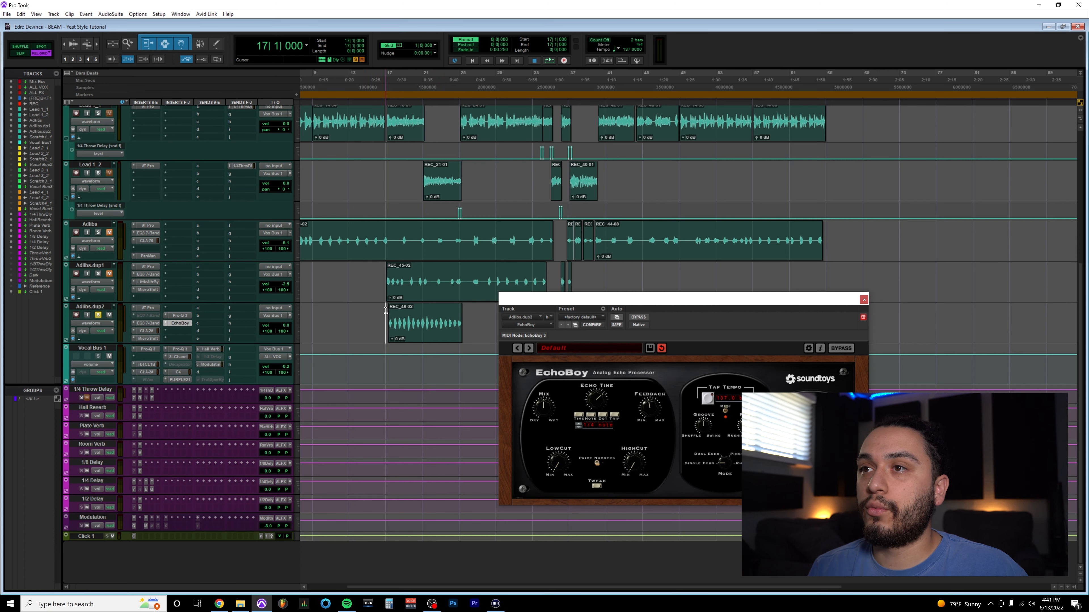
pyautogui.press('space')
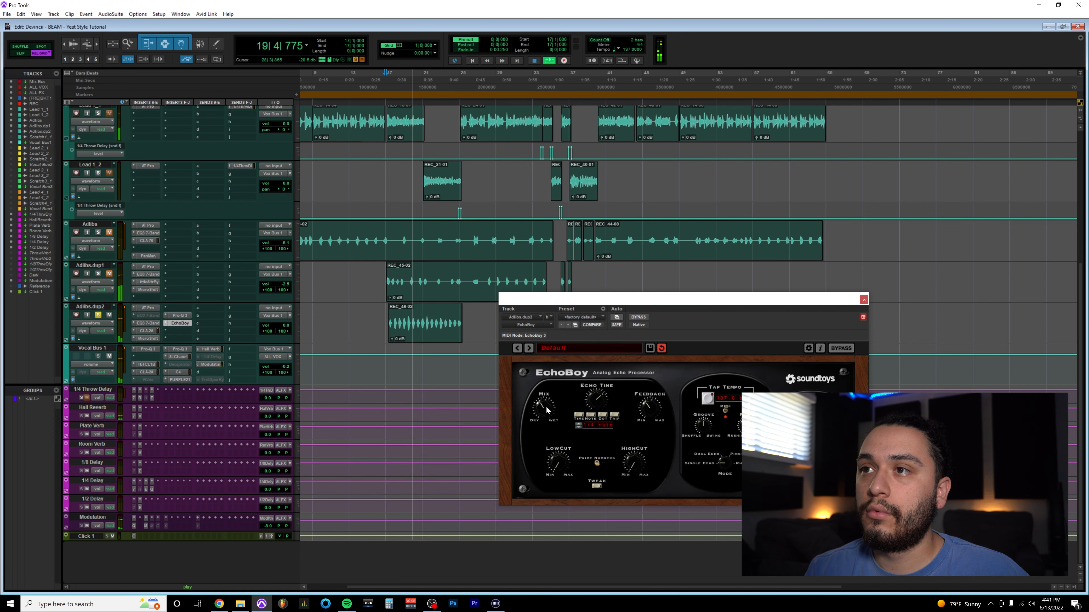
pyautogui.press('space')
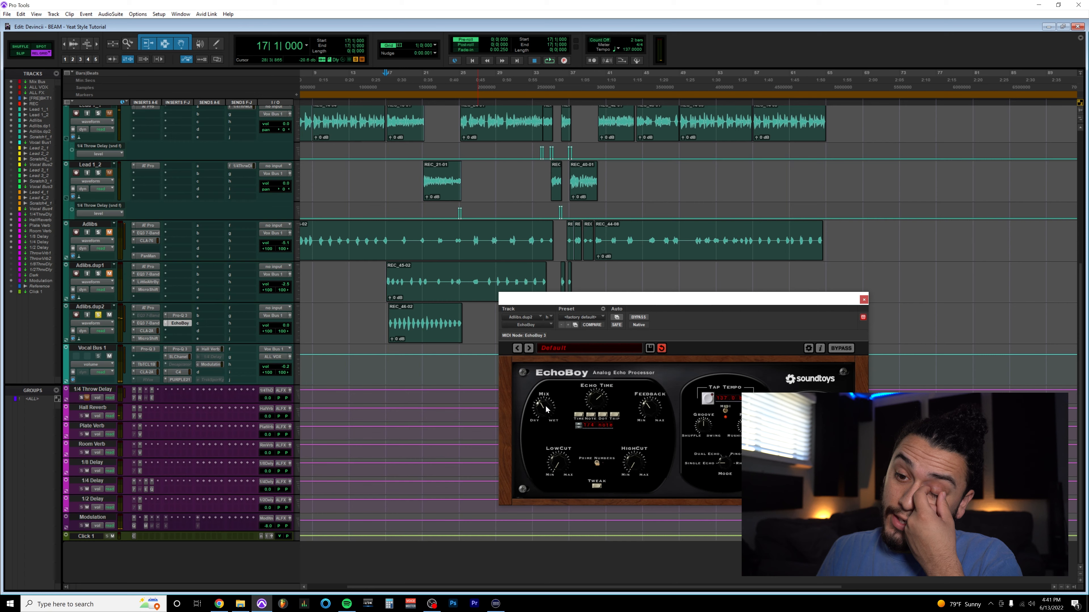
# Take Adlibs.dup2 out of solo and play the full mix from bar 16 to hear EchoBoy in context
pyautogui.moveTo(590, 302); pyautogui.dragTo(634, 319)
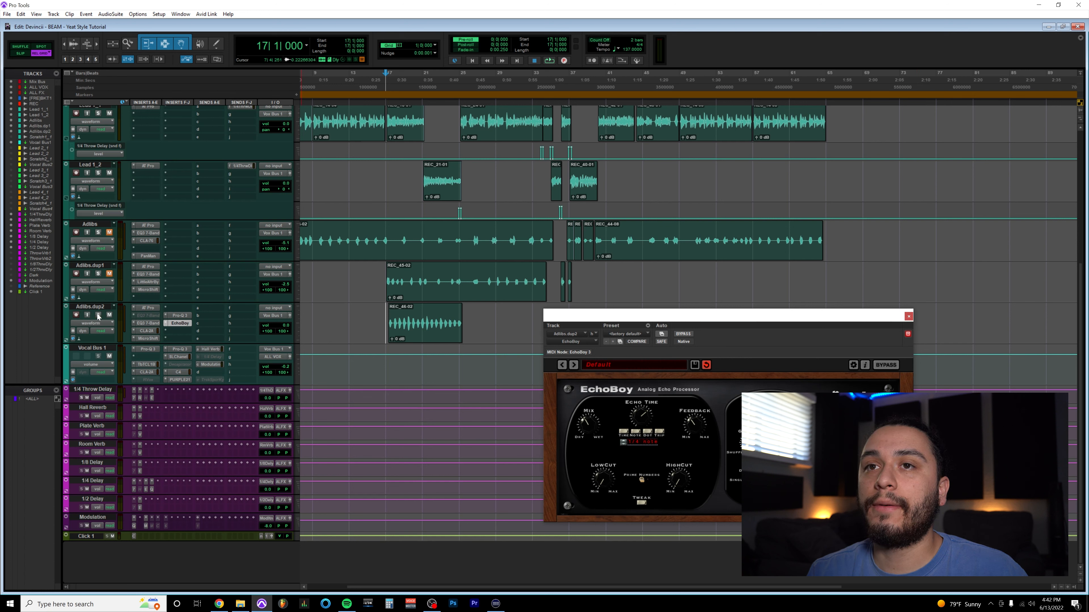
pyautogui.click(378, 284)
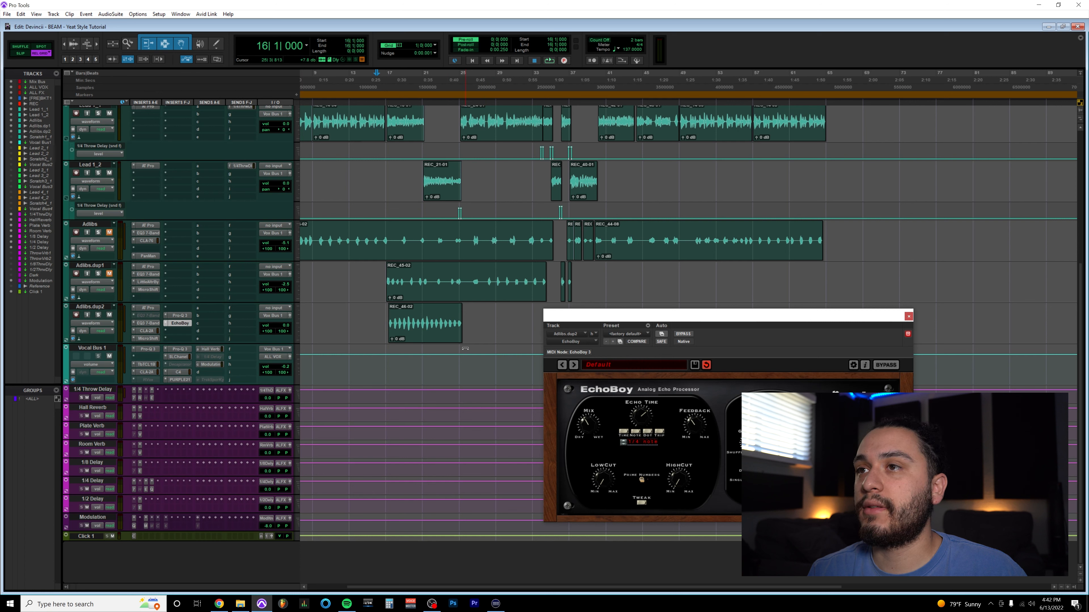
pyautogui.press('space')
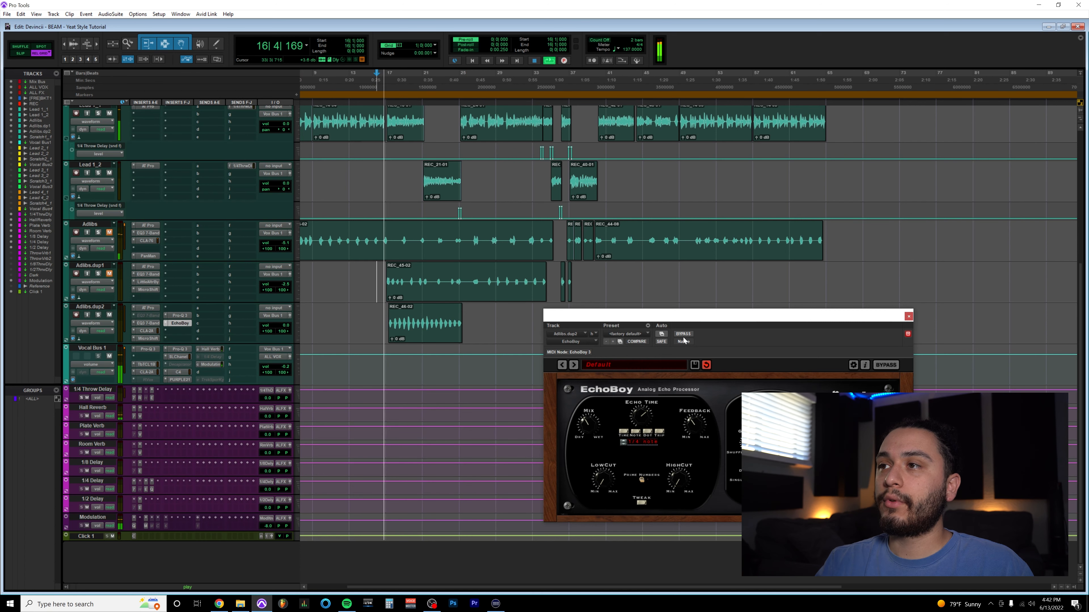
pyautogui.moveTo(665, 316); pyautogui.dragTo(559, 278)
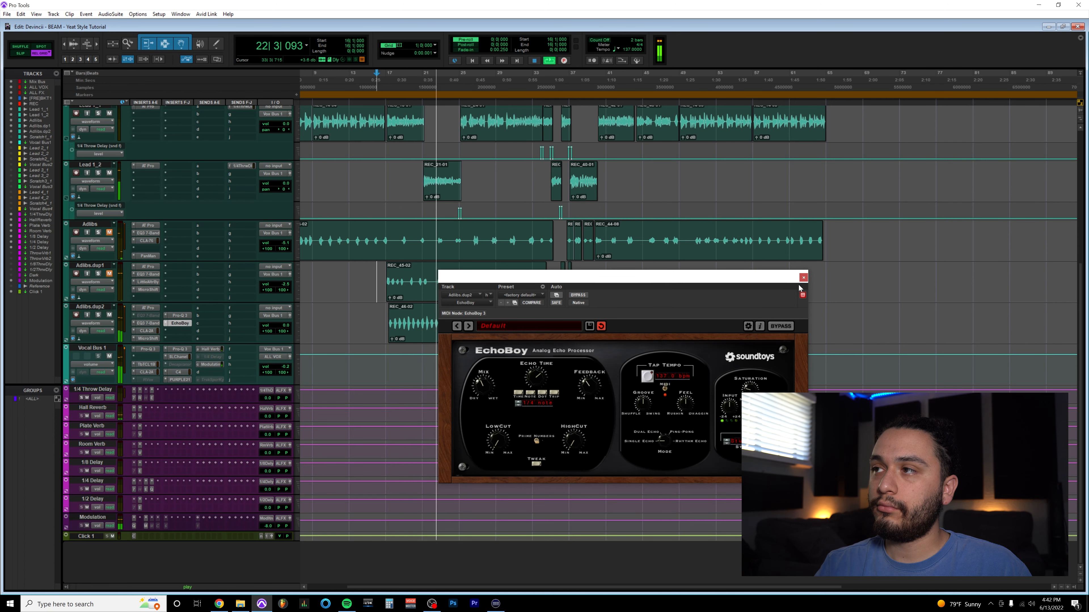
# Stop playback and reopen EchoBoy on Adlibs.dup2 to check its Mix amount
pyautogui.click(803, 278)
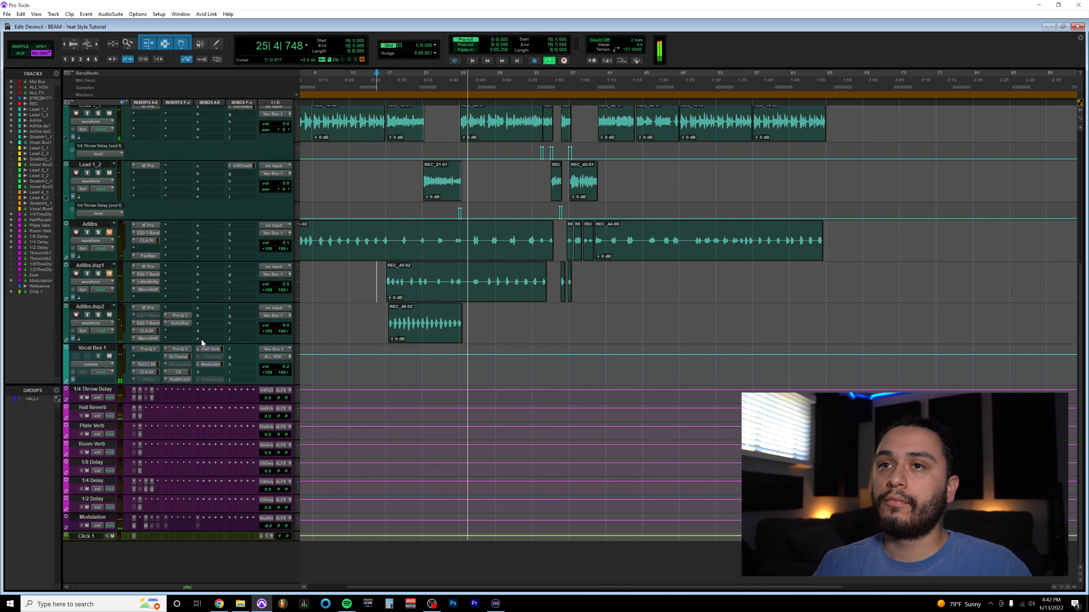
pyautogui.press('space')
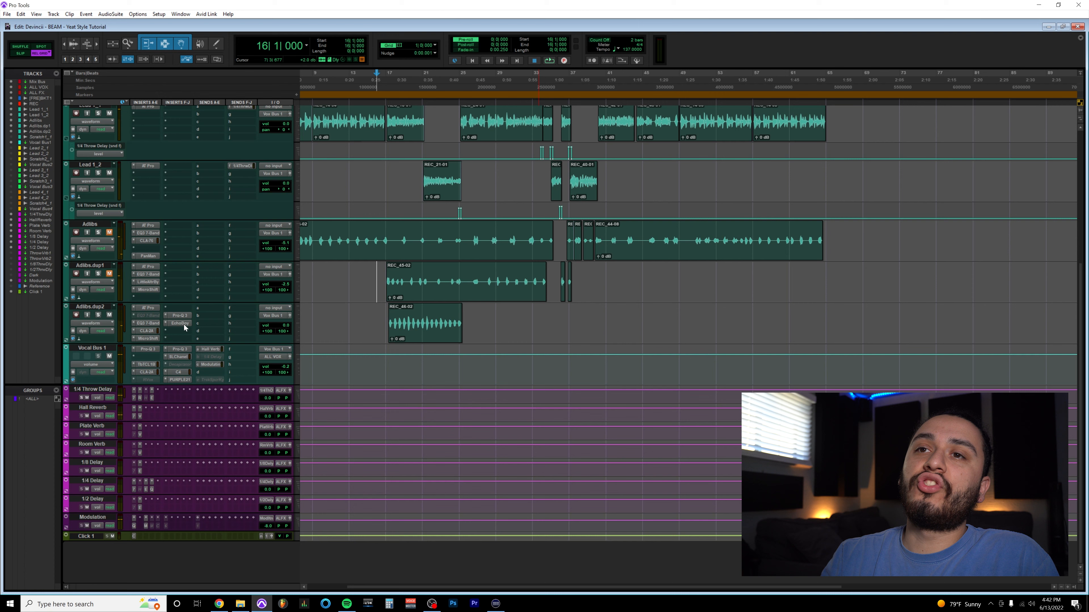
pyautogui.click(183, 324)
pyautogui.moveTo(653, 280)
pyautogui.mouseDown()
pyautogui.moveTo(684, 276)
pyautogui.moveTo(643, 261)
pyautogui.mouseUp()
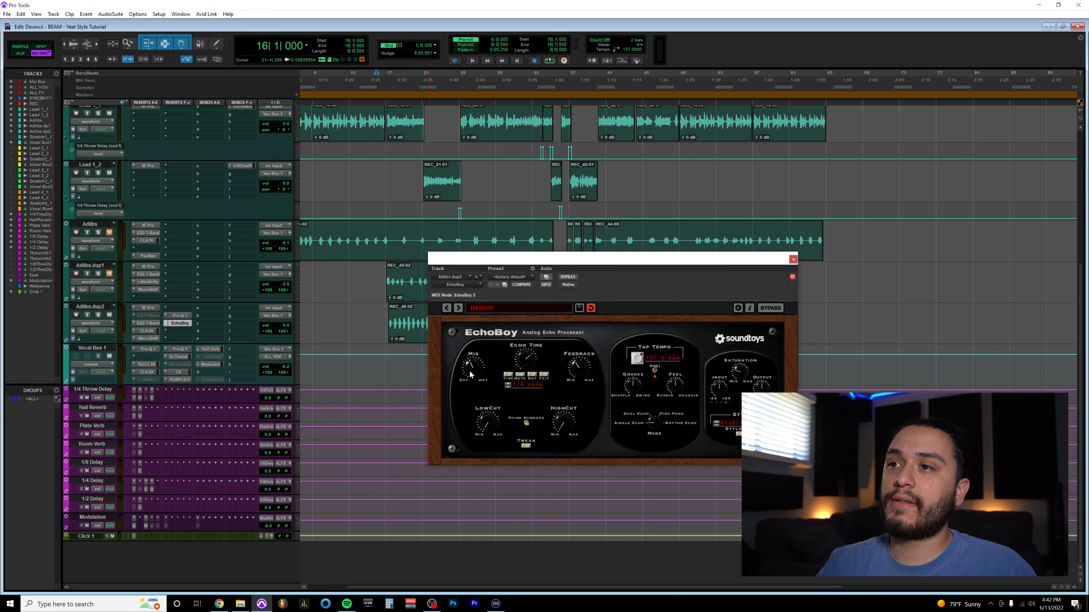
pyautogui.moveTo(472, 356)
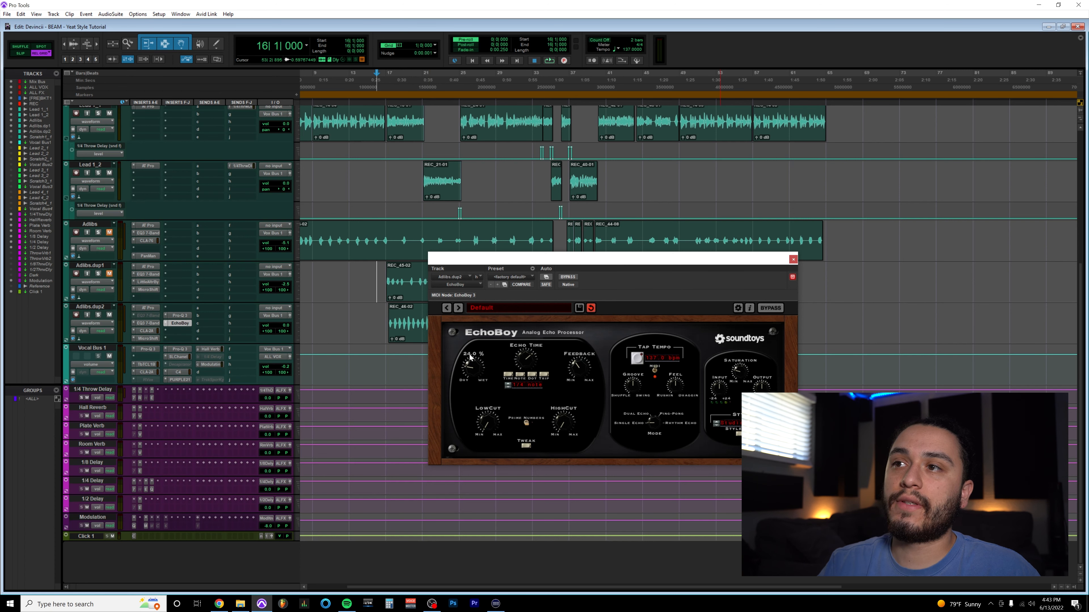
pyautogui.click(793, 259)
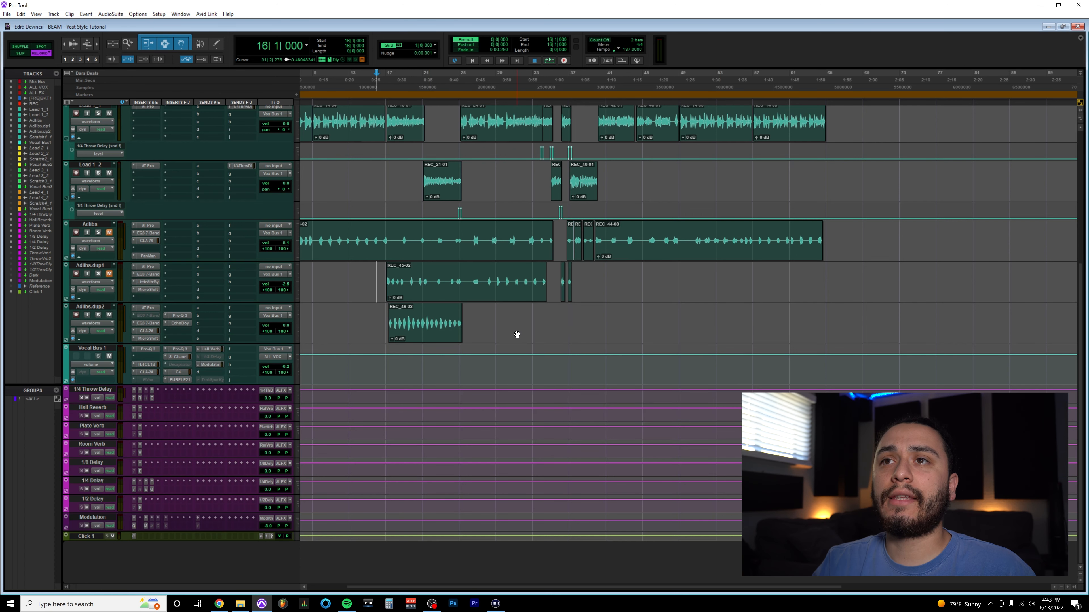
# Mute Adlibs.dup2 and select across the clips on Lead 1_1 and Lead 1_2
pyautogui.click(109, 316)
pyautogui.scroll(3, 329, 302)
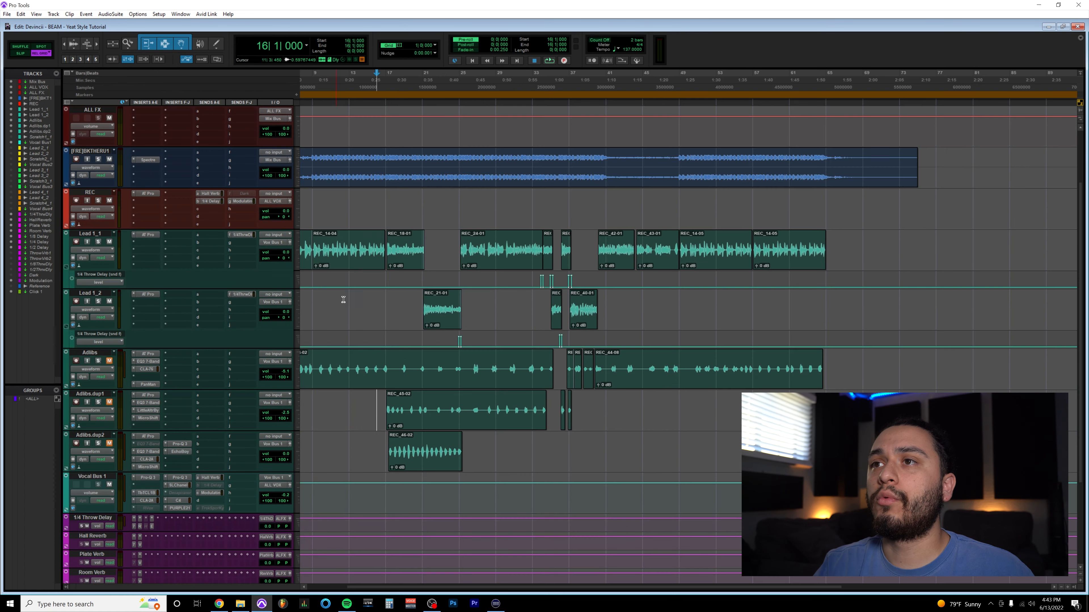
pyautogui.hscroll(-3, 330, 301)
pyautogui.moveTo(308, 241); pyautogui.dragTo(908, 309)
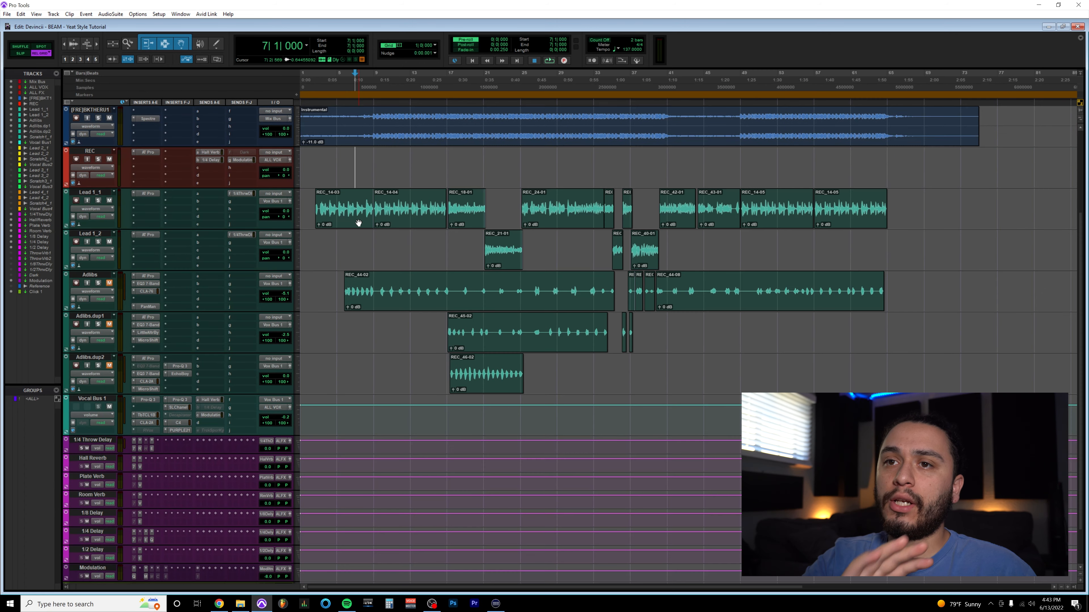
# Open the Tube-Tech CL 1B compressor on Vocal Bus 1 to inspect its settings and close it again
pyautogui.click(143, 399)
pyautogui.click(147, 414)
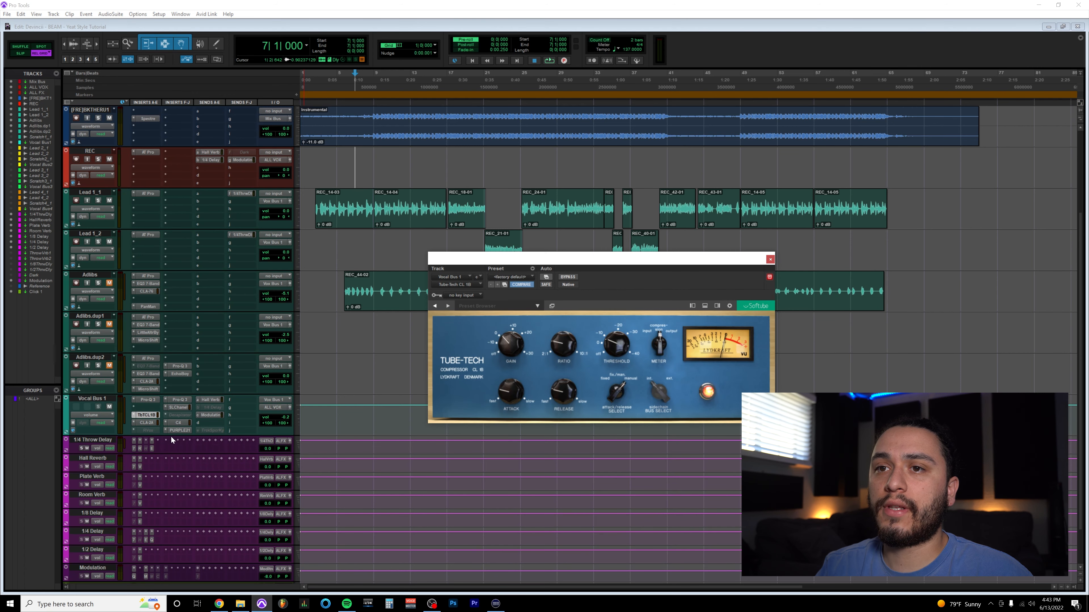
pyautogui.click(770, 259)
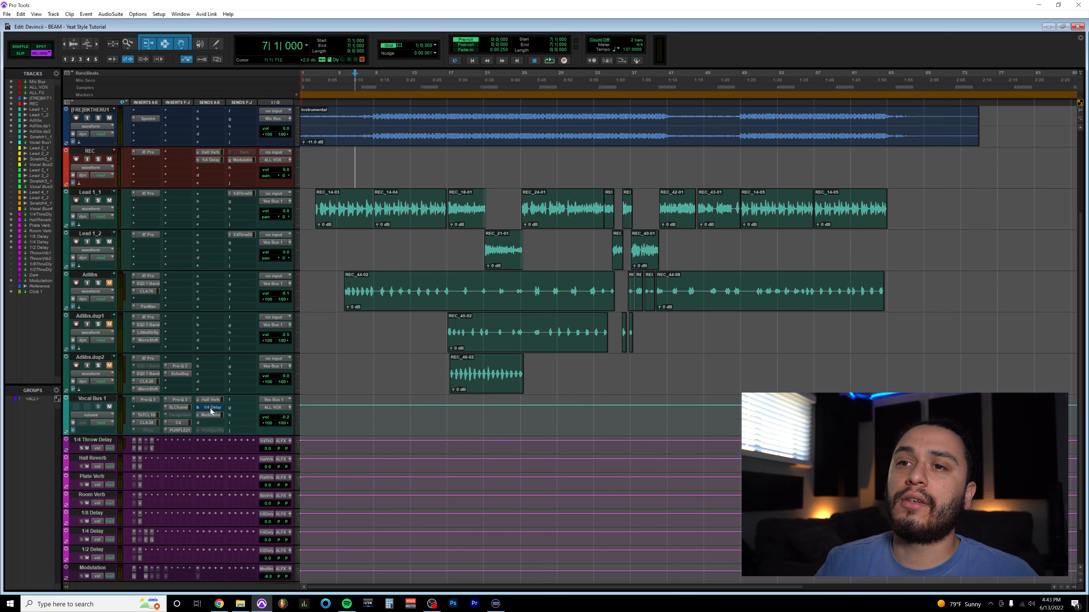
# Audition Lead 1_1 and Lead 1_2 in solo from about bar 2, and take both tracks out of solo
pyautogui.moveTo(317, 198); pyautogui.dragTo(891, 253)
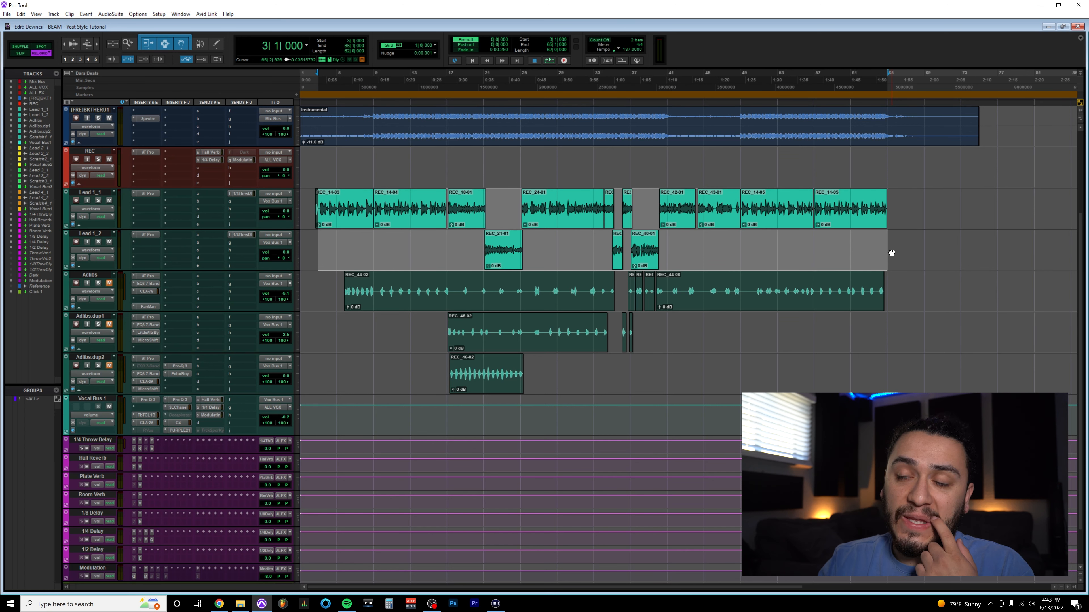
pyautogui.click(341, 161)
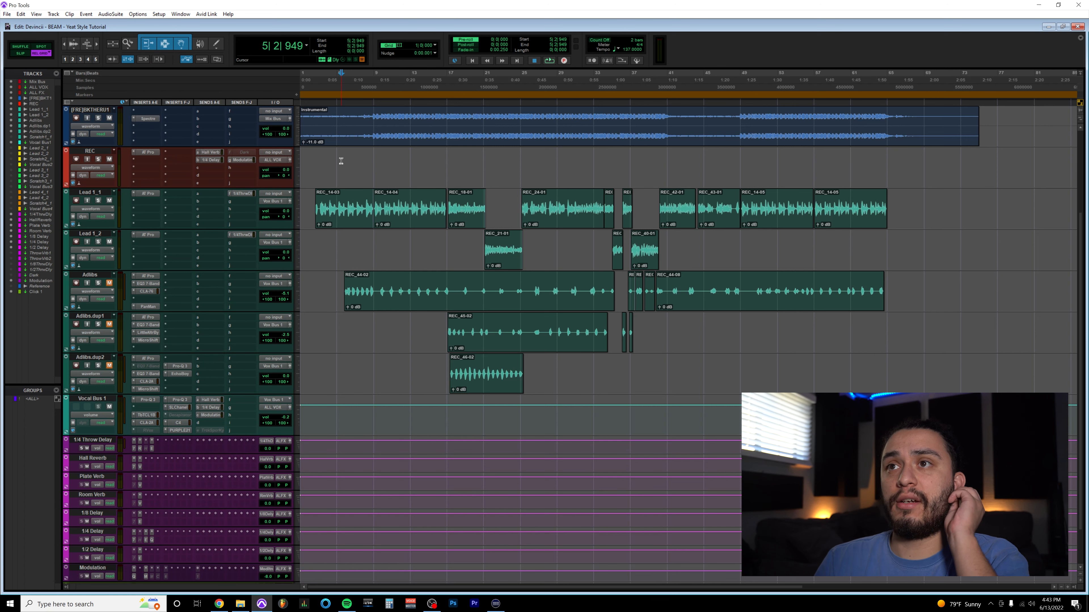
pyautogui.click(98, 200)
pyautogui.click(98, 242)
pyautogui.click(320, 163)
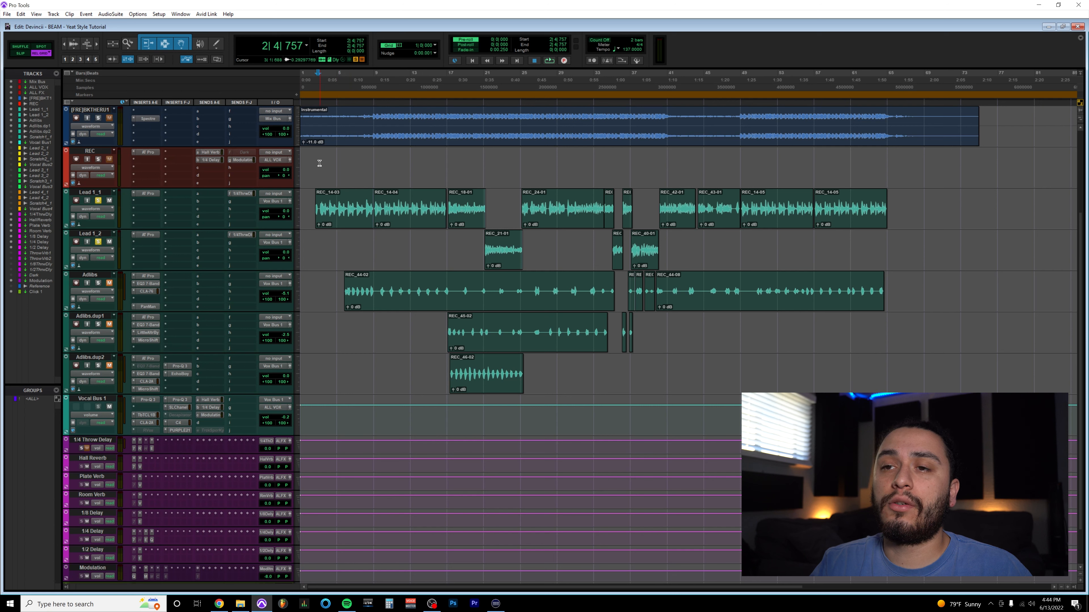
pyautogui.press('space')
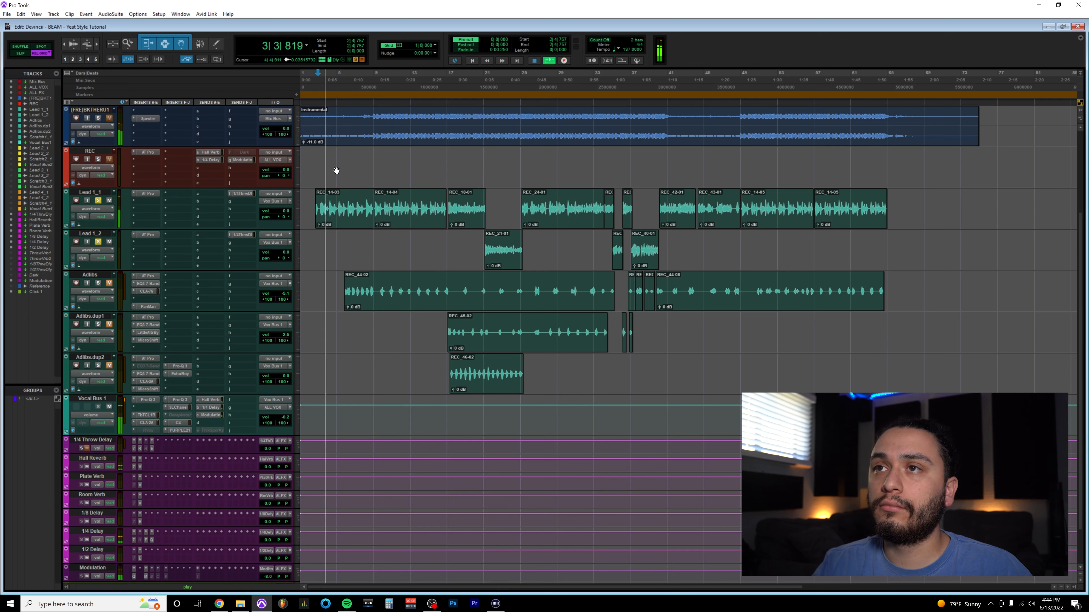
pyautogui.press('space')
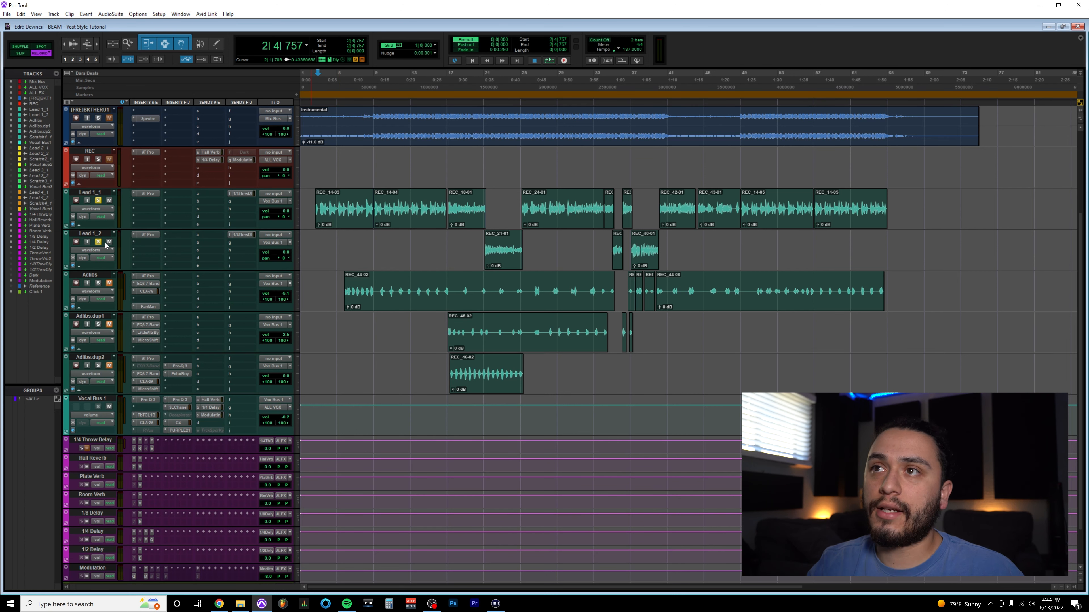
pyautogui.click(98, 200)
pyautogui.click(98, 241)
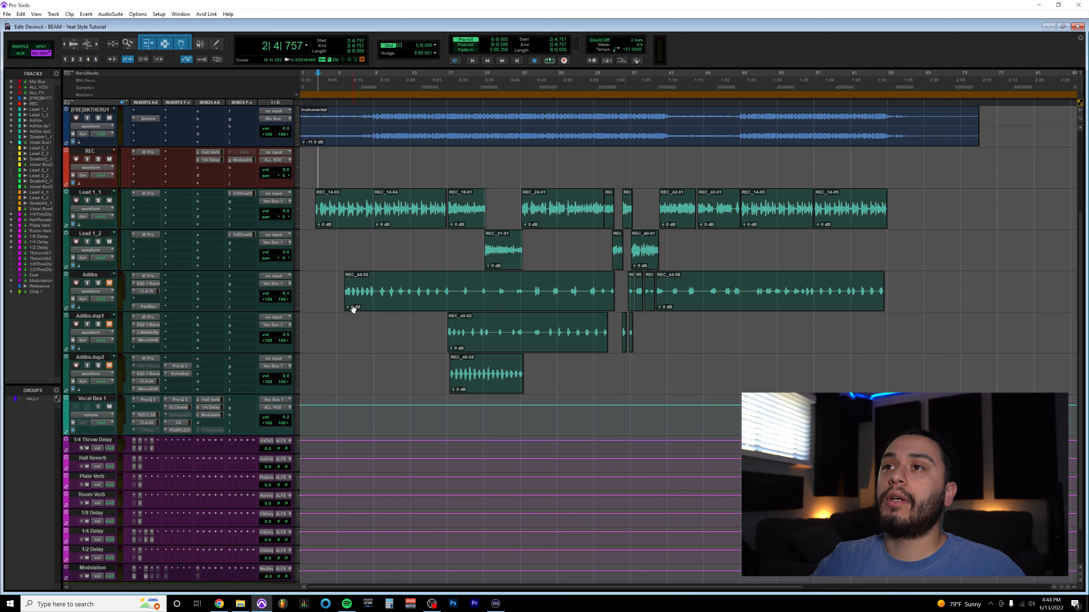
# Activate Decapitator on Vocal Bus 1, play the vocals from about bar 7 and check the plug-in's settings
pyautogui.keyDown('ctrl'); pyautogui.keyDown('super'); pyautogui.click(176, 415); pyautogui.keyUp('super'); pyautogui.keyUp('ctrl')
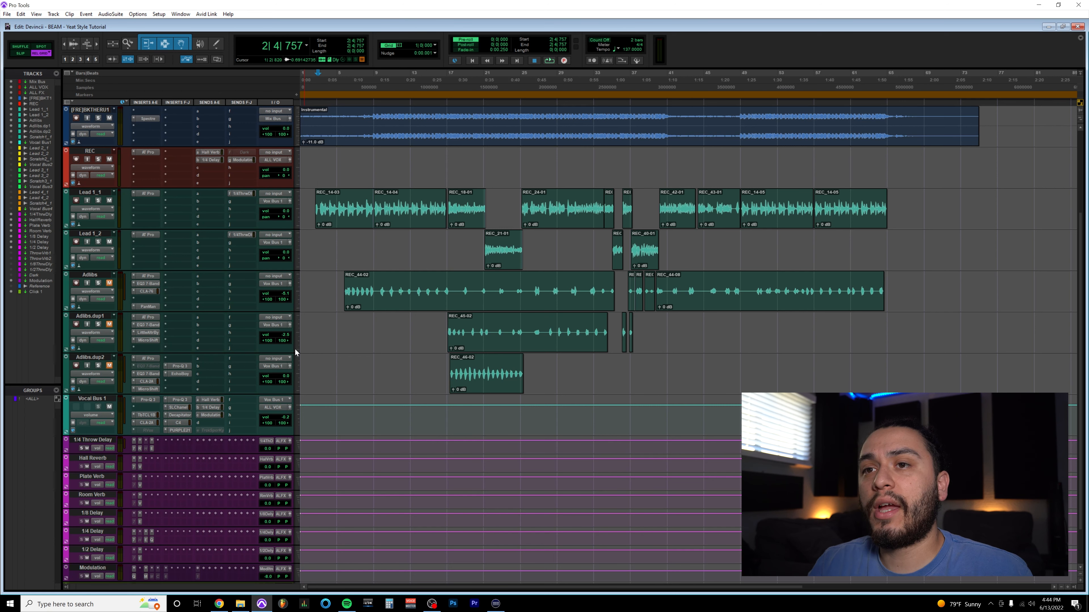
pyautogui.click(179, 419)
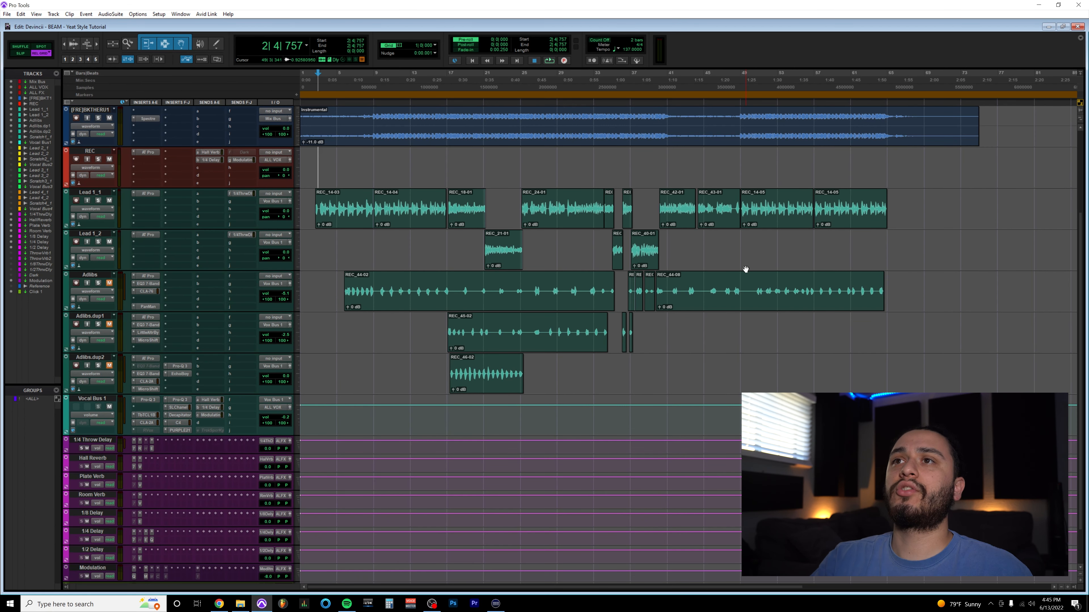
pyautogui.click(358, 164)
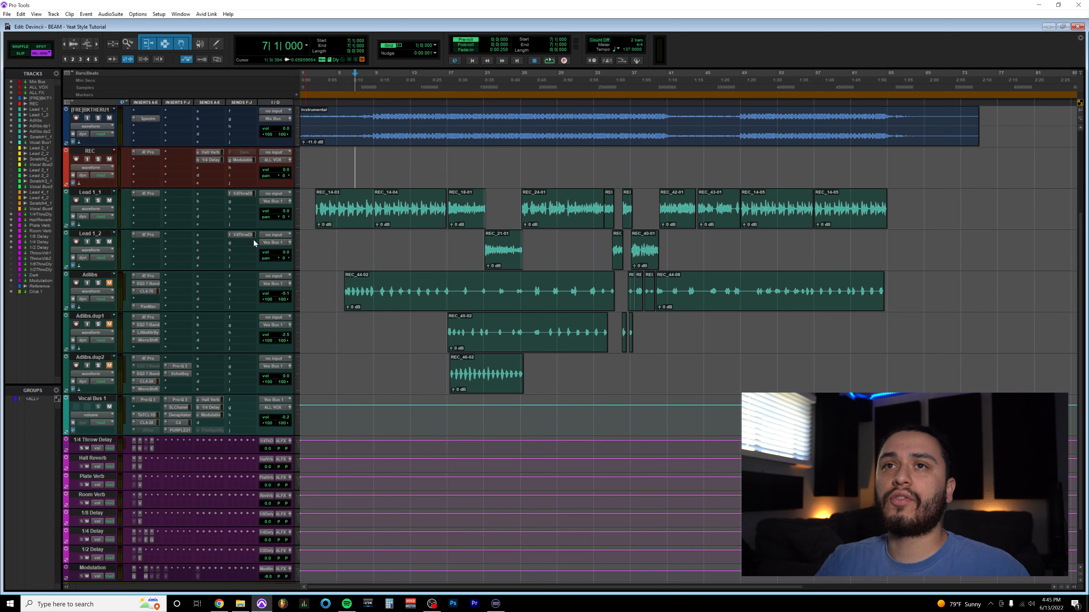
pyautogui.click(362, 156)
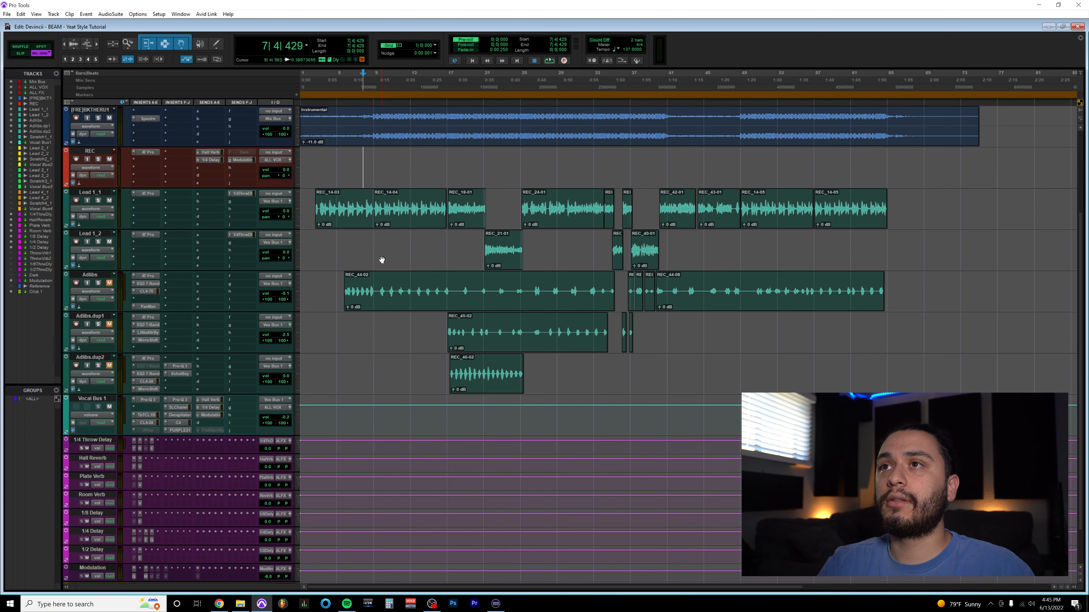
pyautogui.press('space')
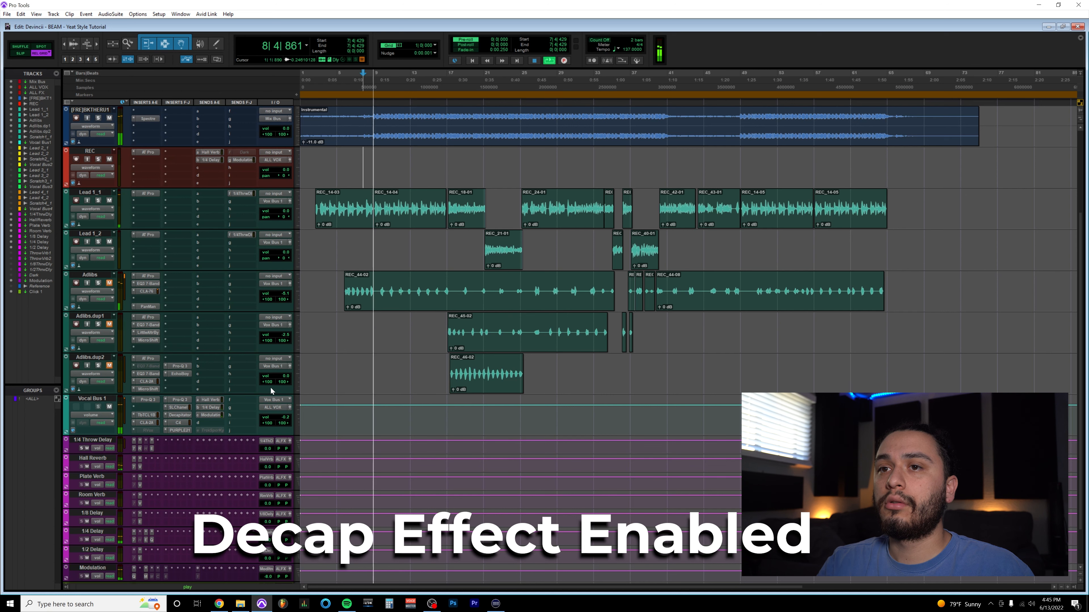
pyautogui.click(183, 415)
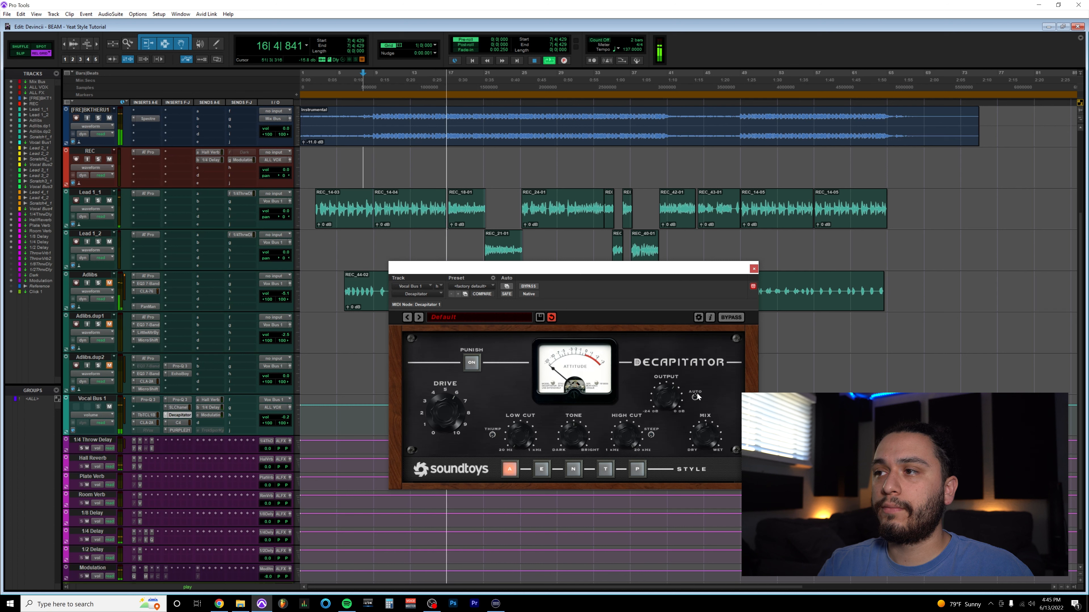
pyautogui.click(754, 270)
pyautogui.press('space')
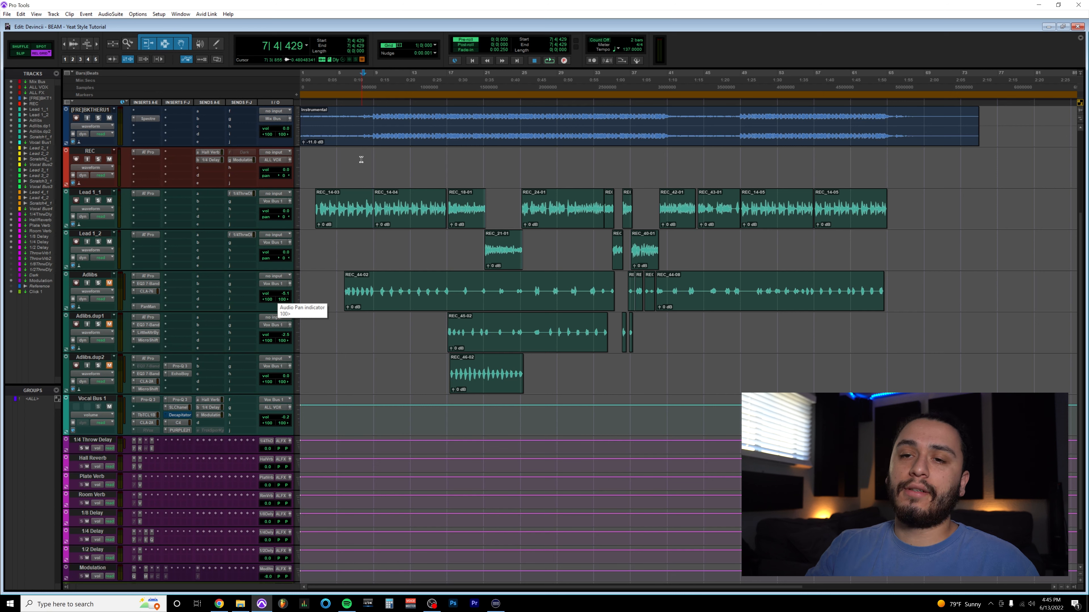
# Compare Decapitator bypassed and enabled on Vocal Bus 1 by playing twice from about bar 7
pyautogui.press('space')
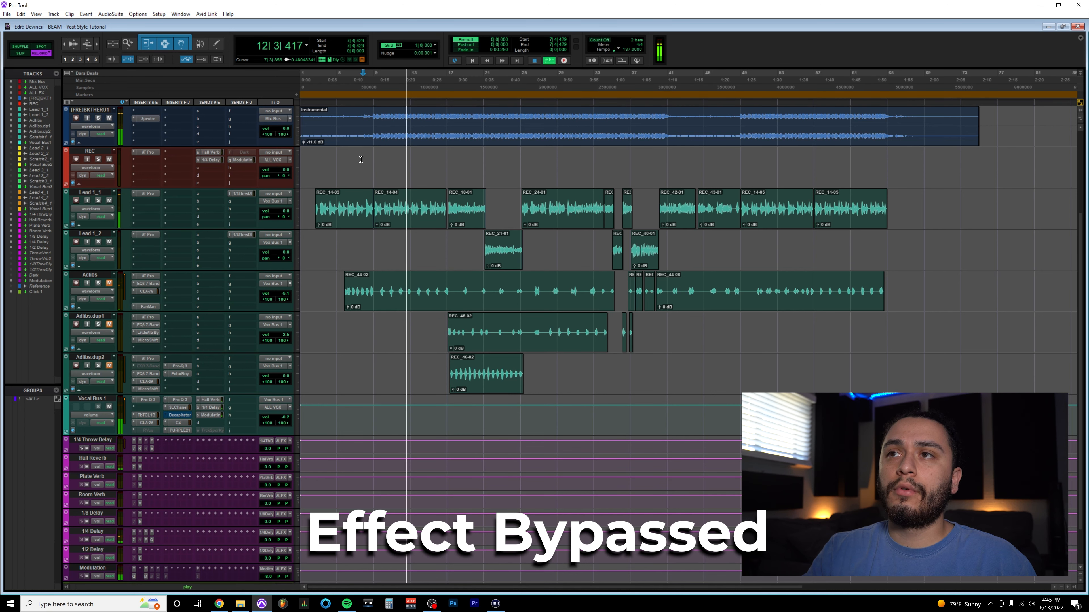
pyautogui.press('space')
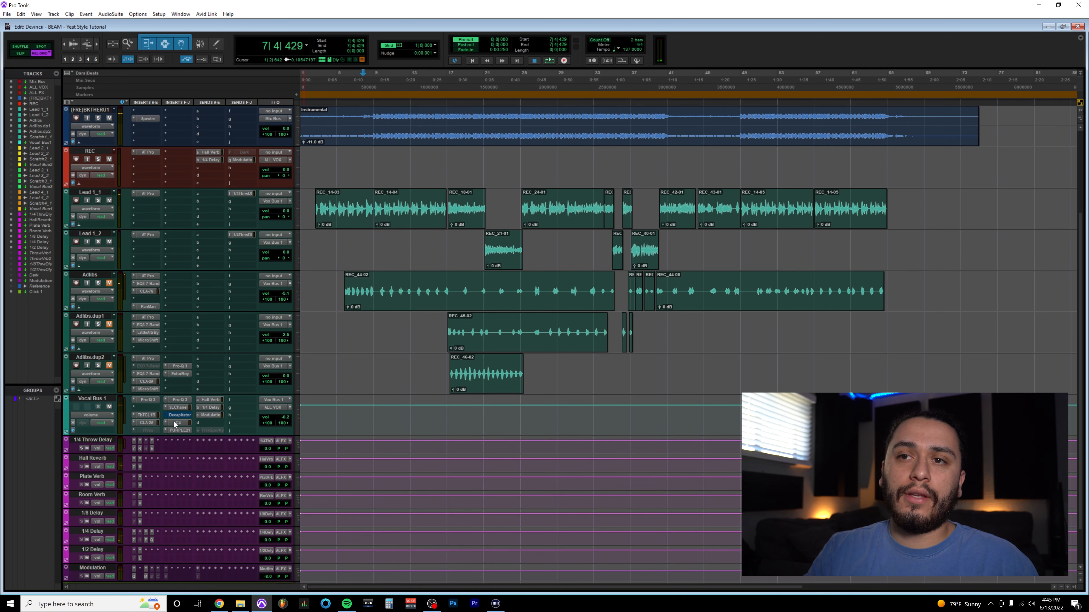
pyautogui.press('space')
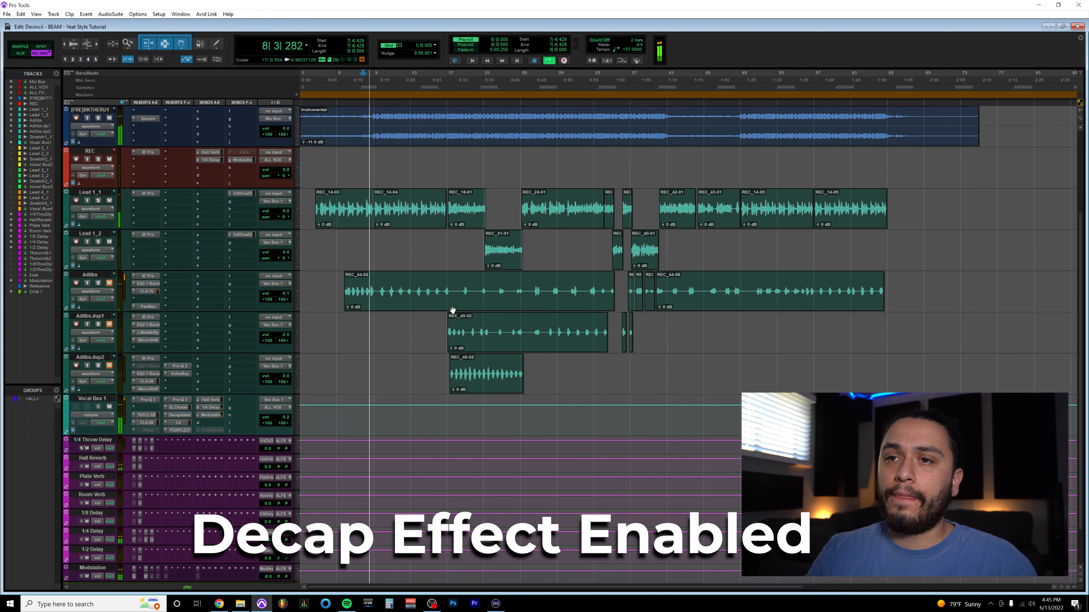
pyautogui.click(176, 415)
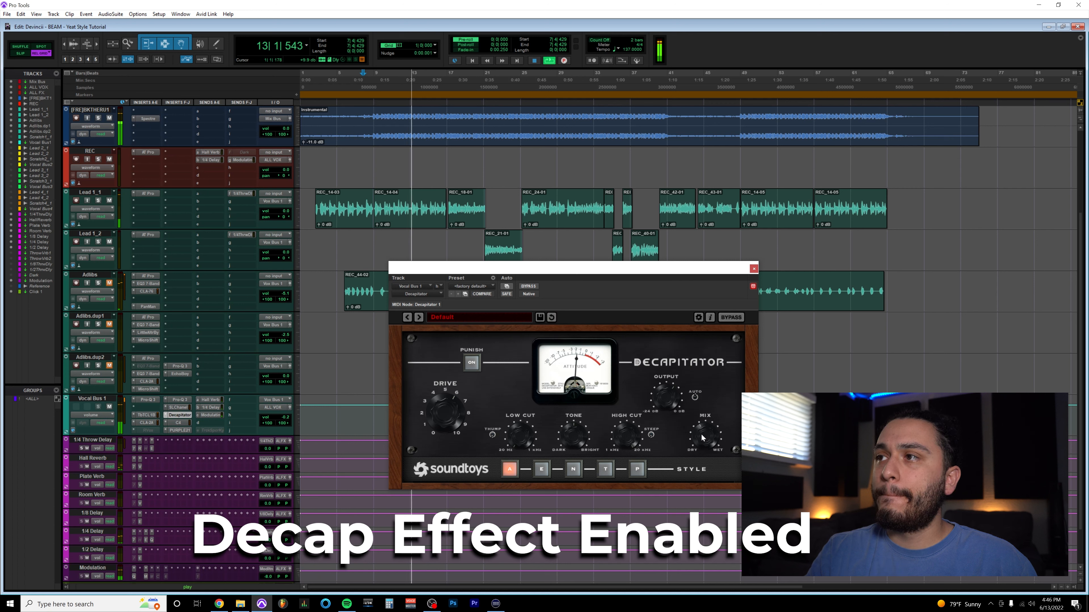
pyautogui.click(754, 268)
pyautogui.press('space')
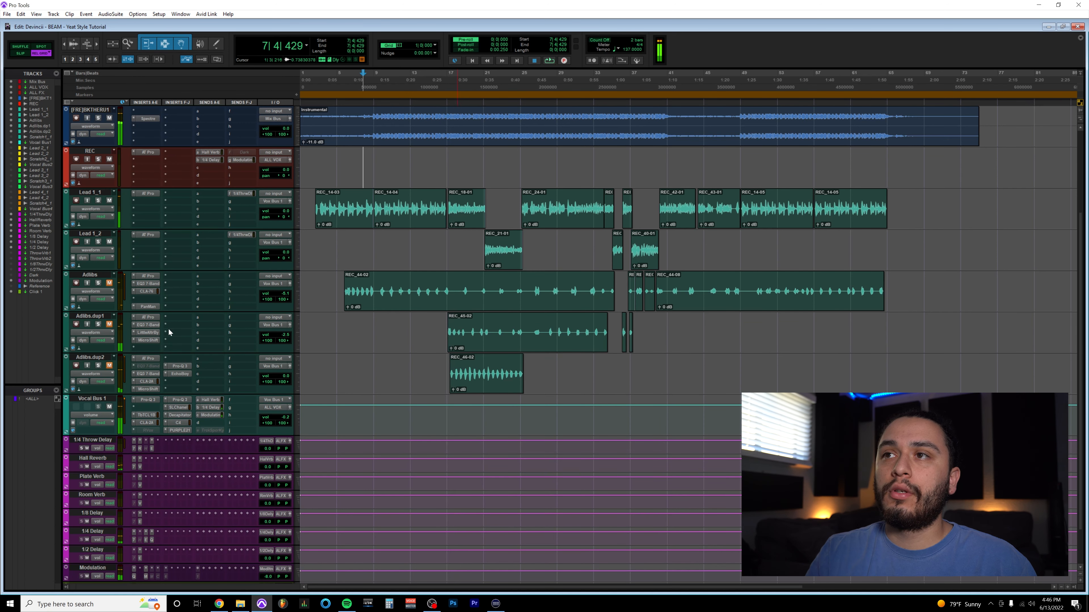
# Unmute Adlibs.dup1 and Adlibs.dup2 and play the mix from about bar 16
pyautogui.click(443, 235)
pyautogui.hscroll(5, 399, 237)
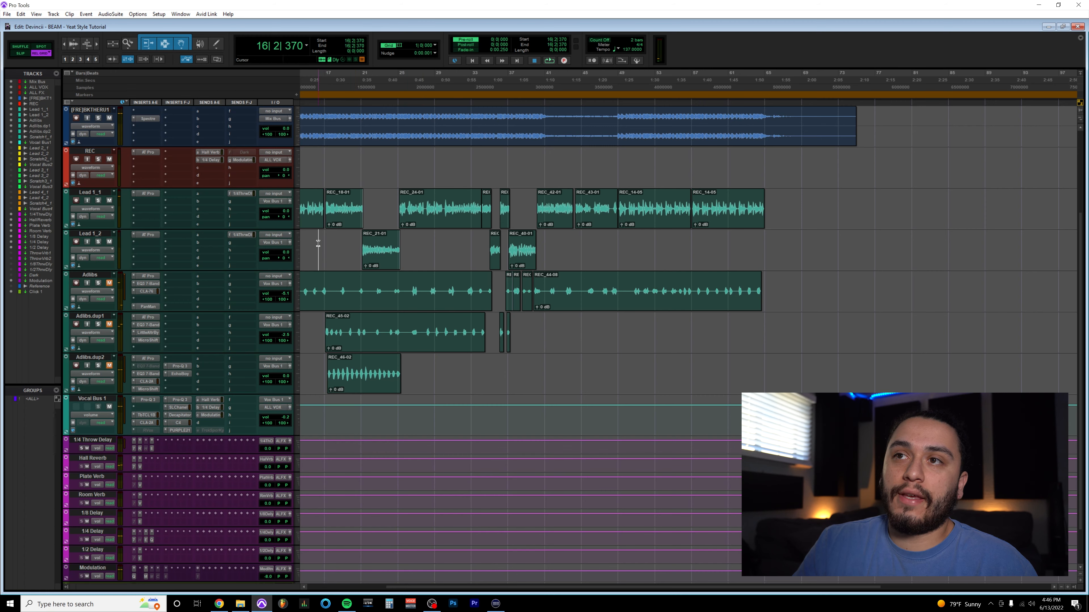
pyautogui.hscroll(-2, 493, 286)
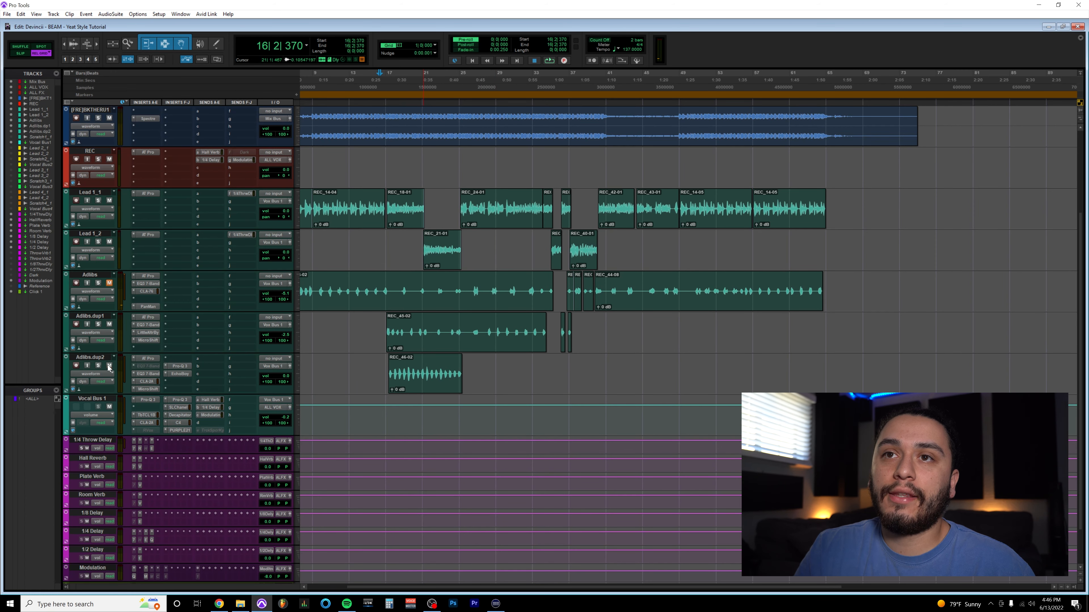
pyautogui.press('space')
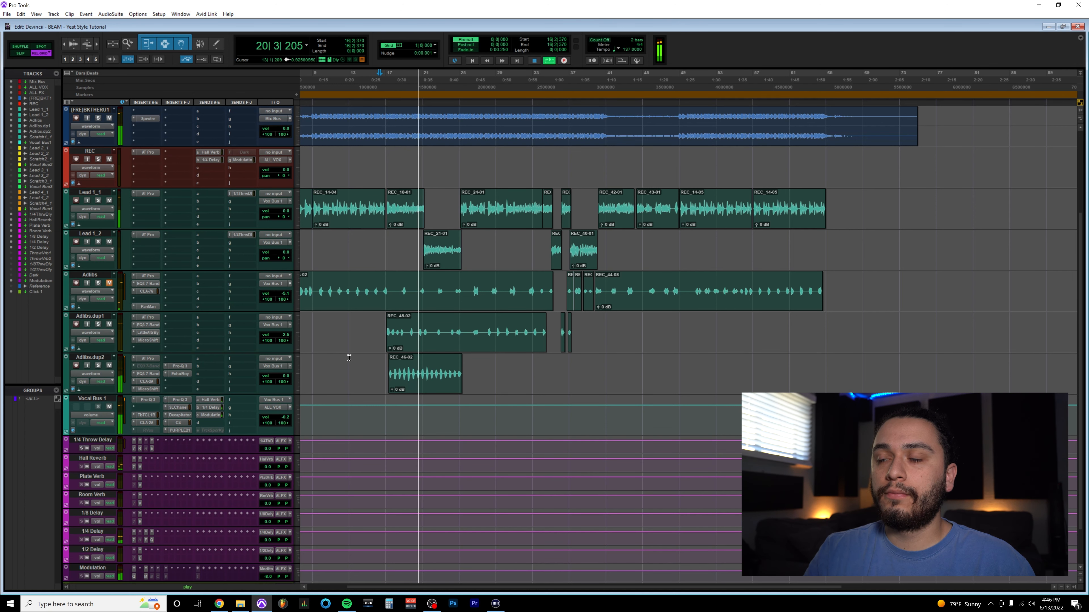
pyautogui.press('space')
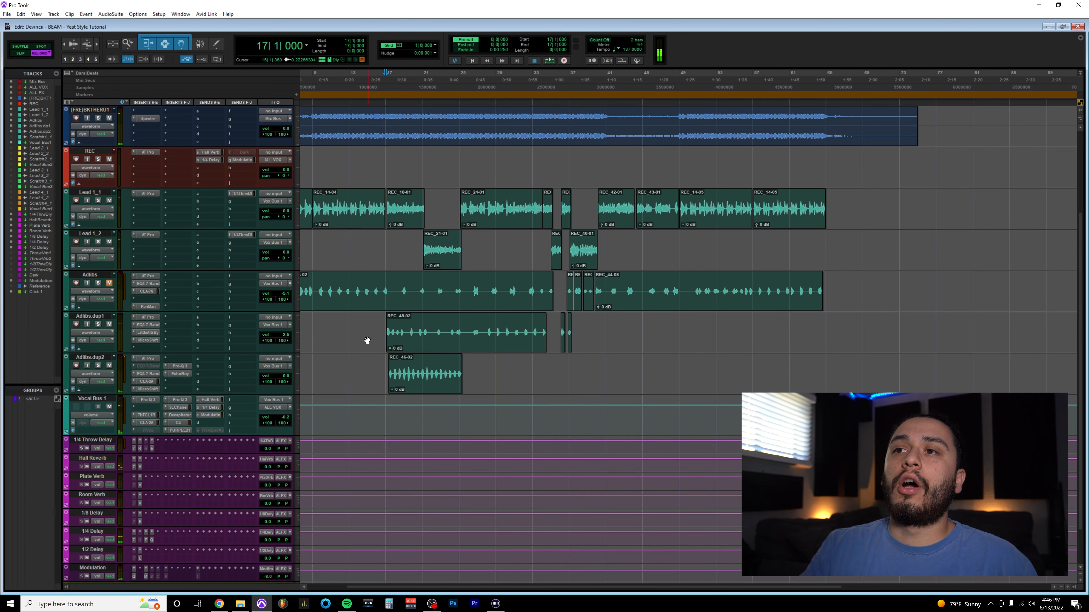
# Check the MicroShift settings on Adlibs.dup1 and play the mix briefly from bar 17
pyautogui.scroll(3, 367, 340)
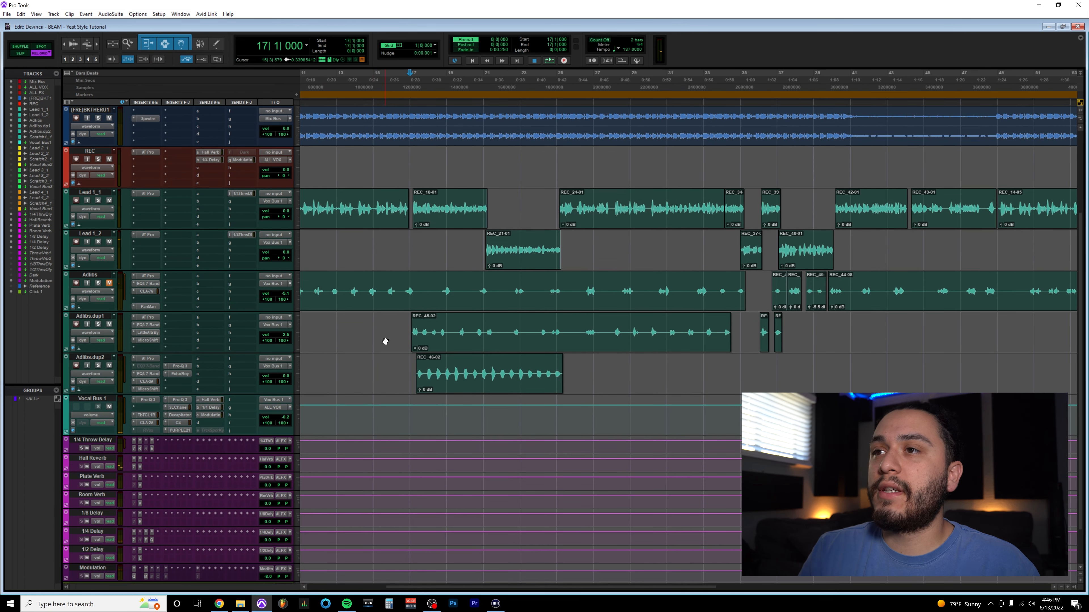
pyautogui.hscroll(3, 385, 339)
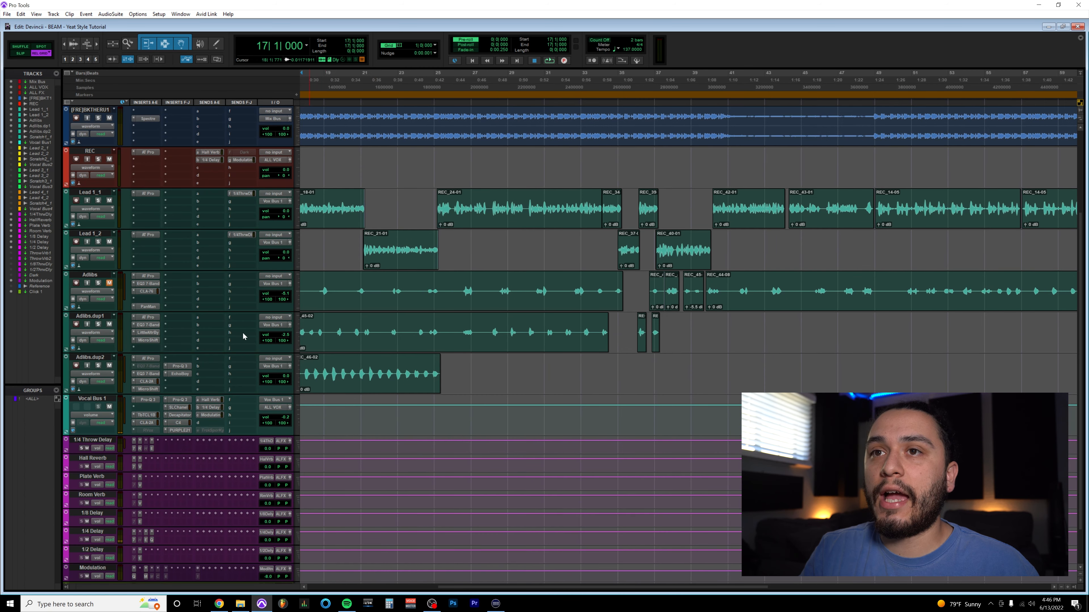
pyautogui.hscroll(-2, 330, 348)
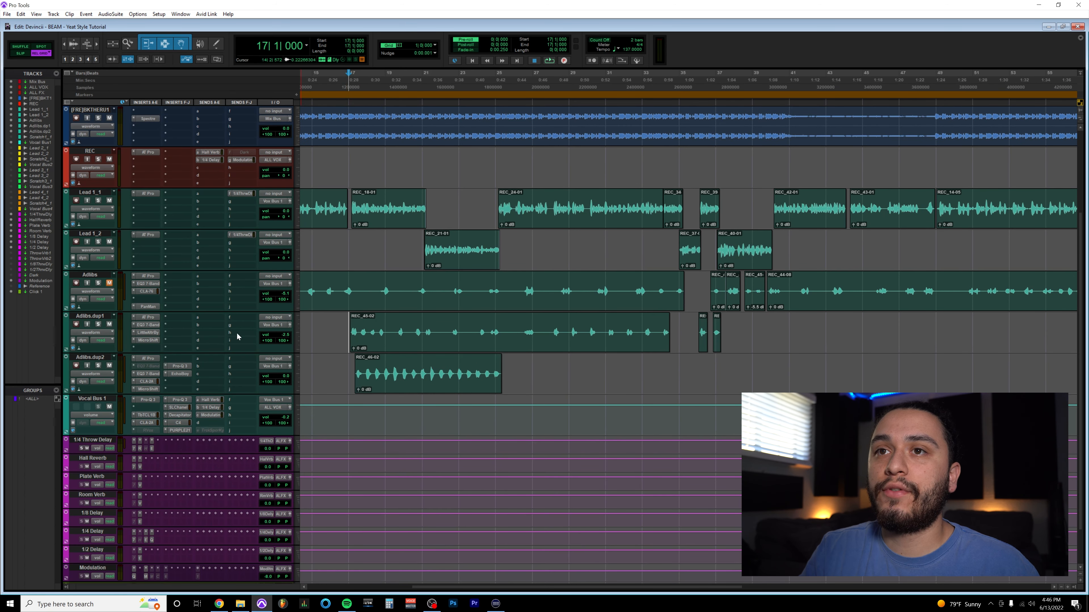
pyautogui.click(157, 340)
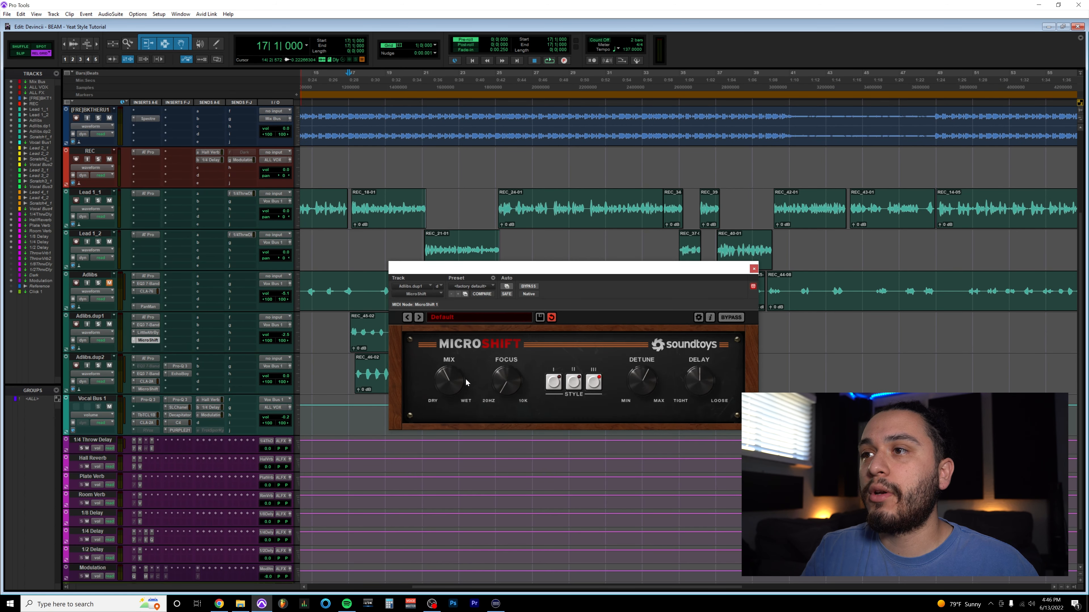
pyautogui.press('space')
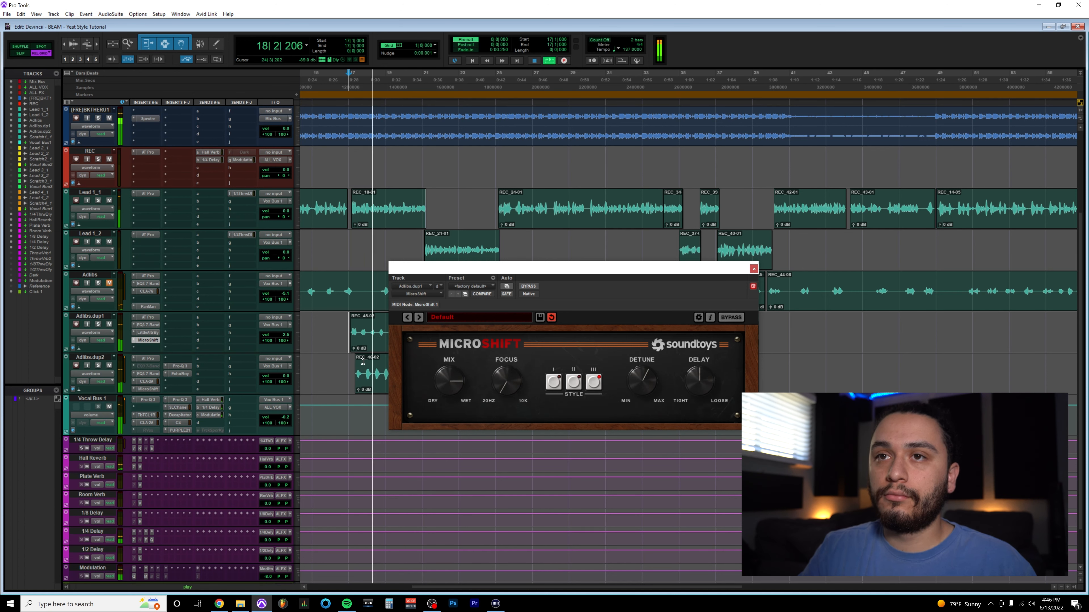
pyautogui.press('space')
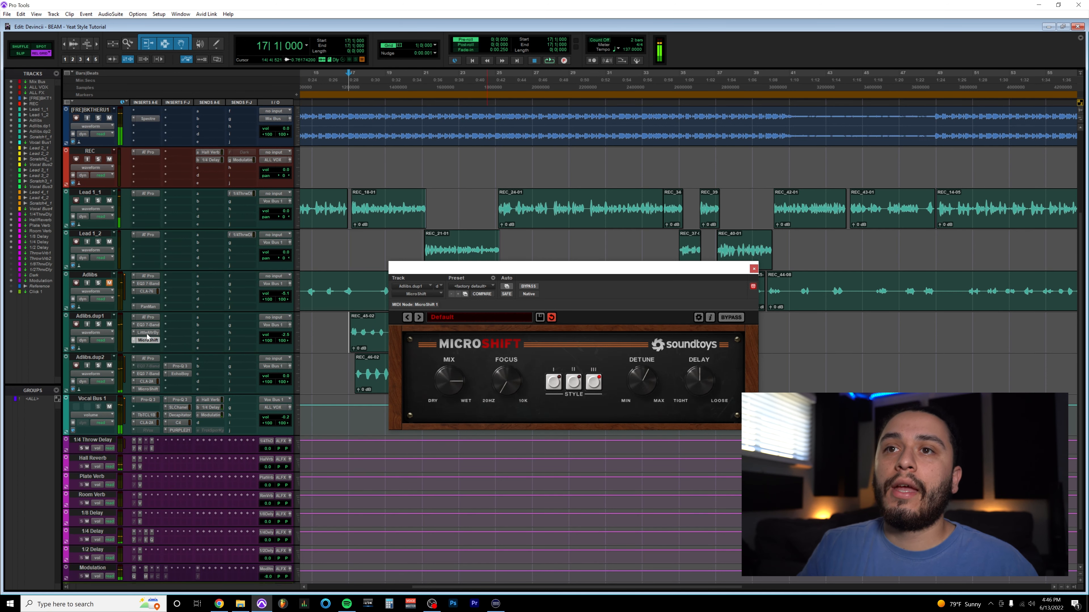
# Set the Little AlterBoy dry/wet mix on Adlibs.dup1 to 14% while playing from bar 17, and close the plug-in
pyautogui.click(147, 333)
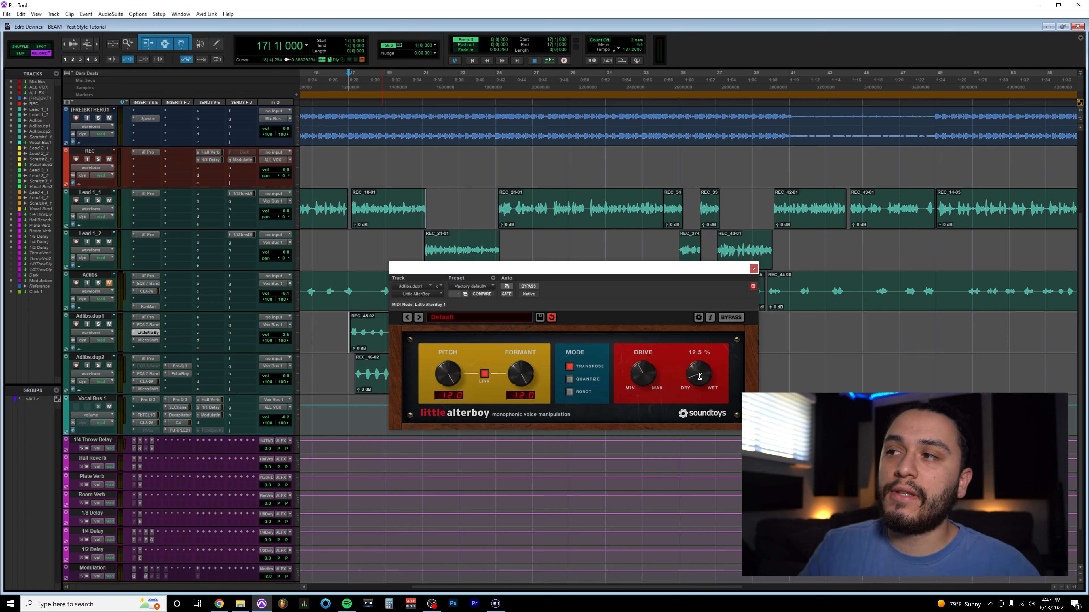
pyautogui.press('space')
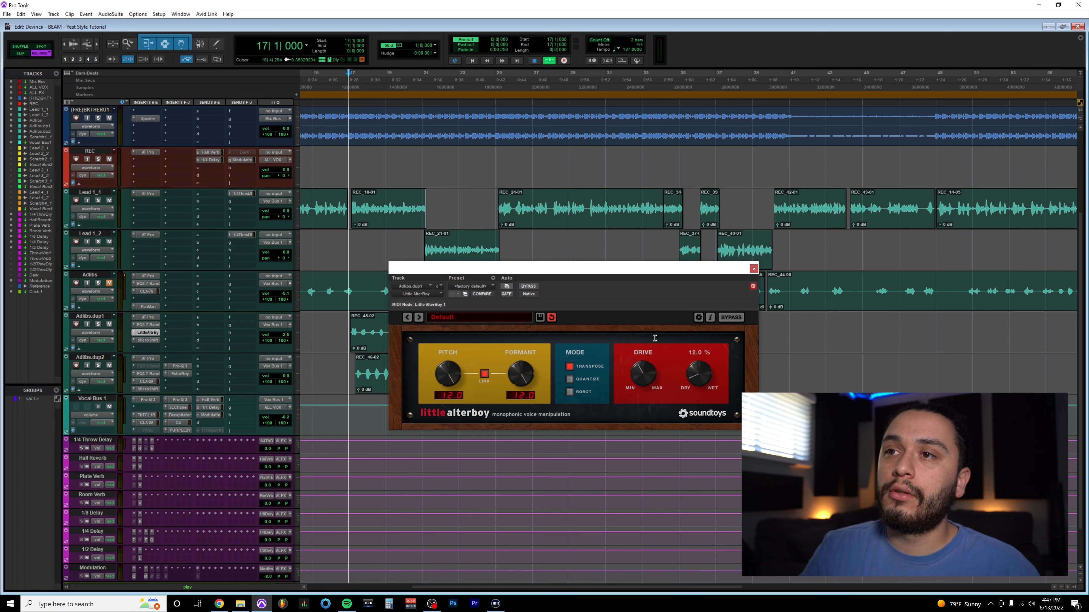
pyautogui.scroll(2, 701, 373)
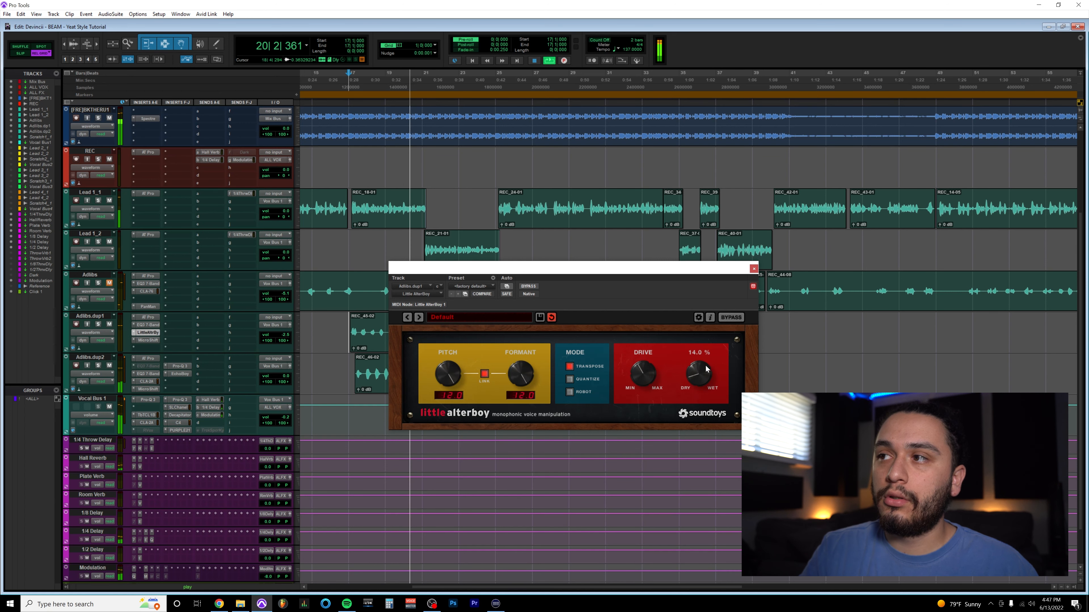
pyautogui.click(754, 269)
# Adjust the volumes of Adlibs.dup1 and Adlibs.dup2 against the mix while playing from bar 17
pyautogui.moveTo(284, 334); pyautogui.dragTo(285, 341)
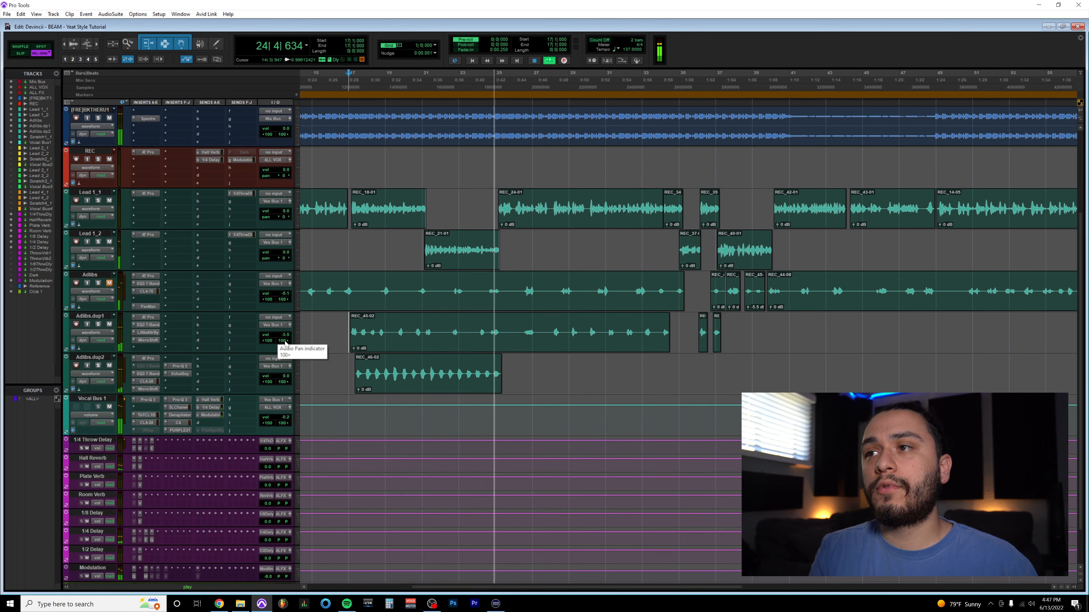
pyautogui.press('space')
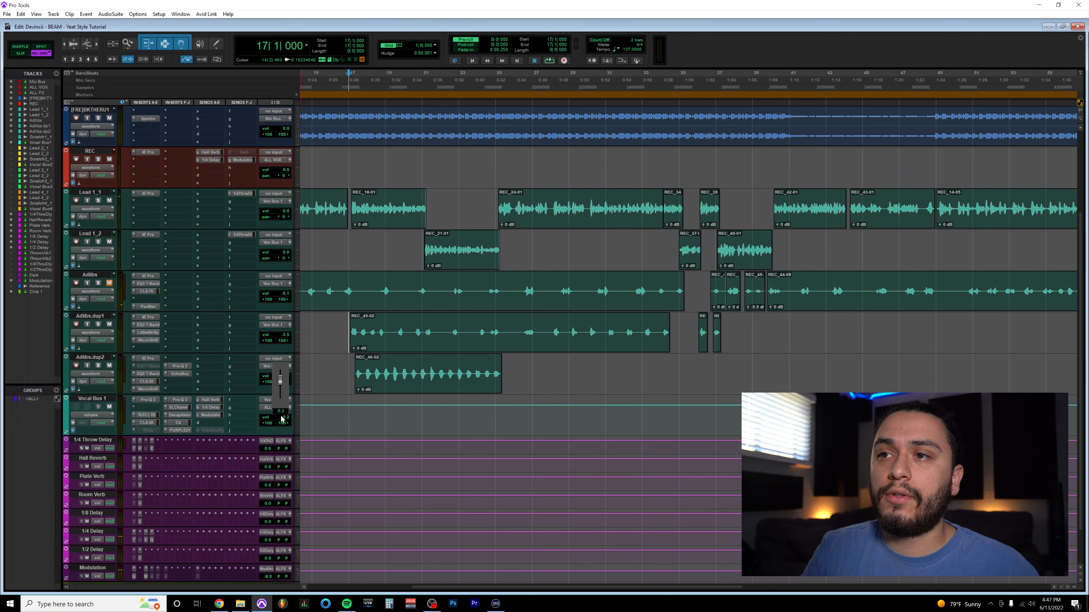
pyautogui.press('space')
pyautogui.moveTo(285, 376); pyautogui.dragTo(291, 346)
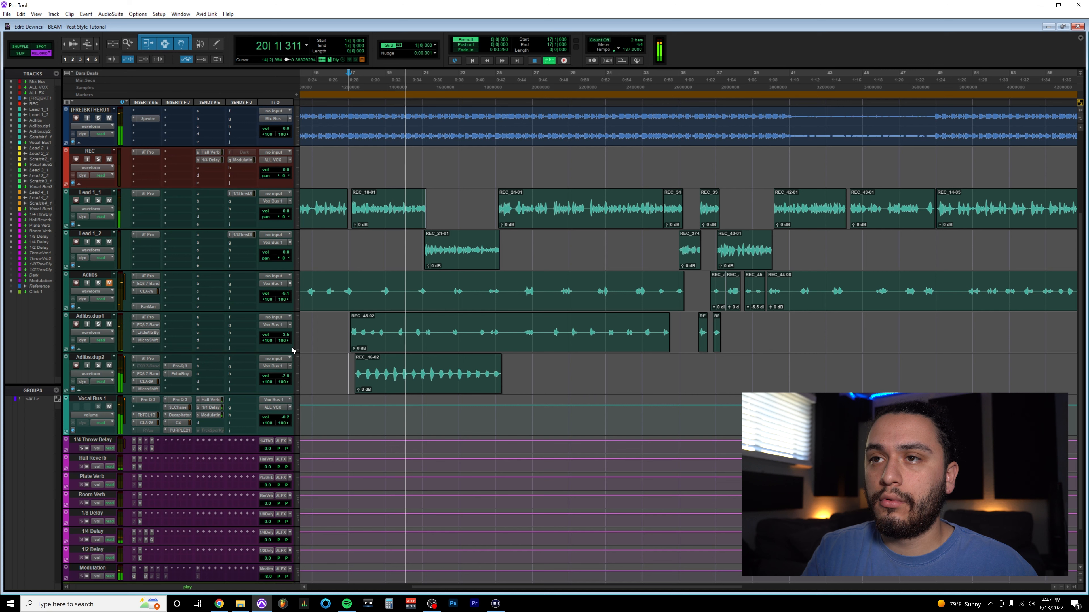
pyautogui.press('r')
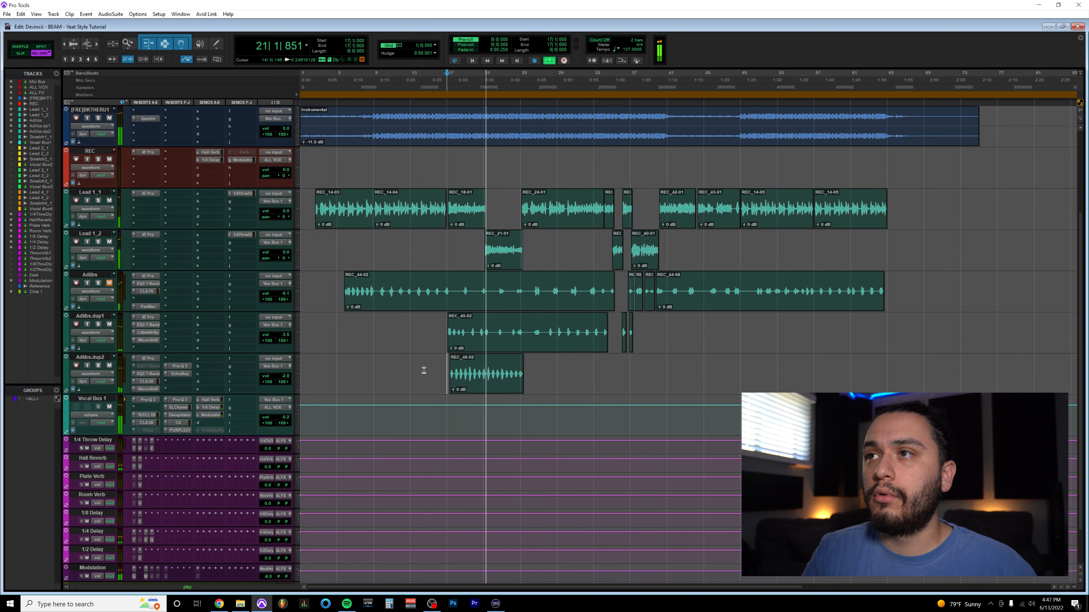